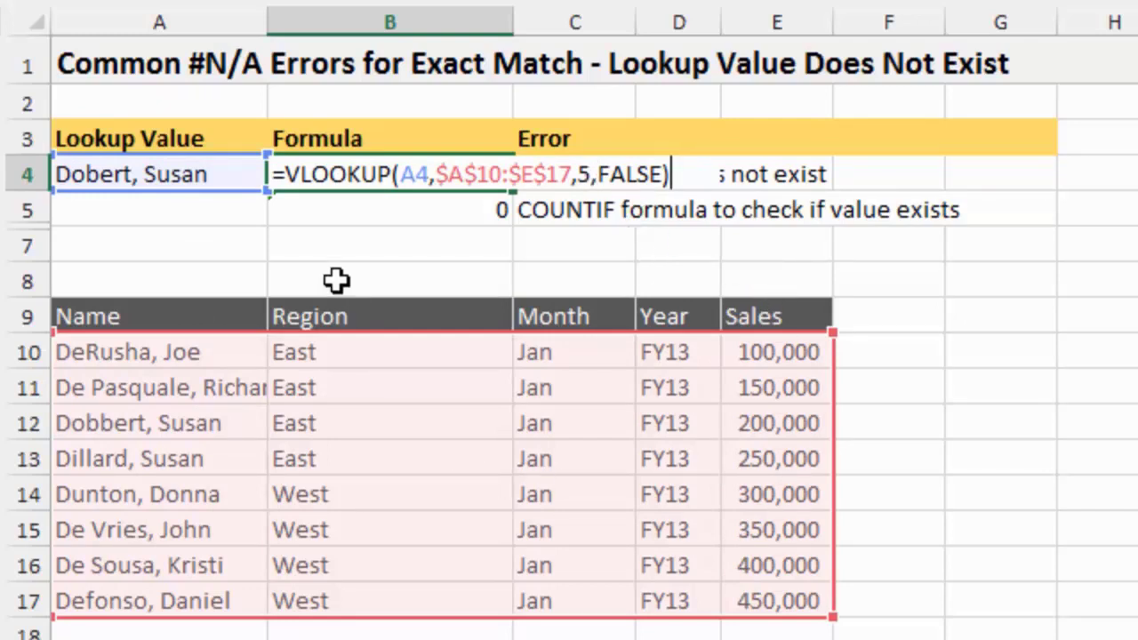
# Close the VLOOKUP formula in B4 and view the error-checking options offered for that cell
pyautogui.press('Return')
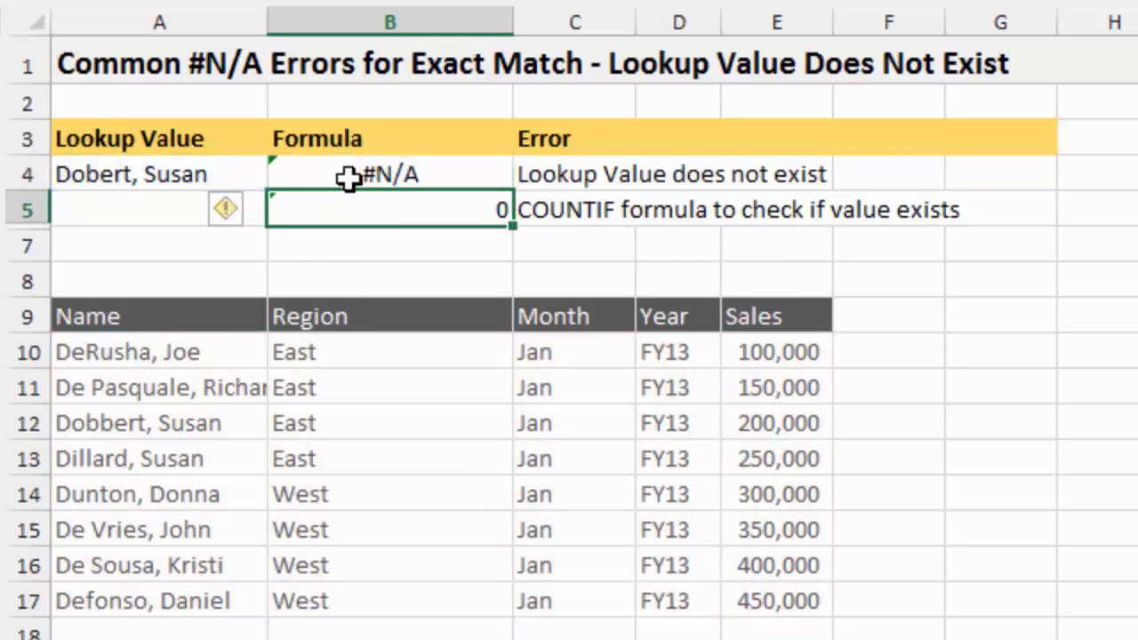
pyautogui.click(348, 178)
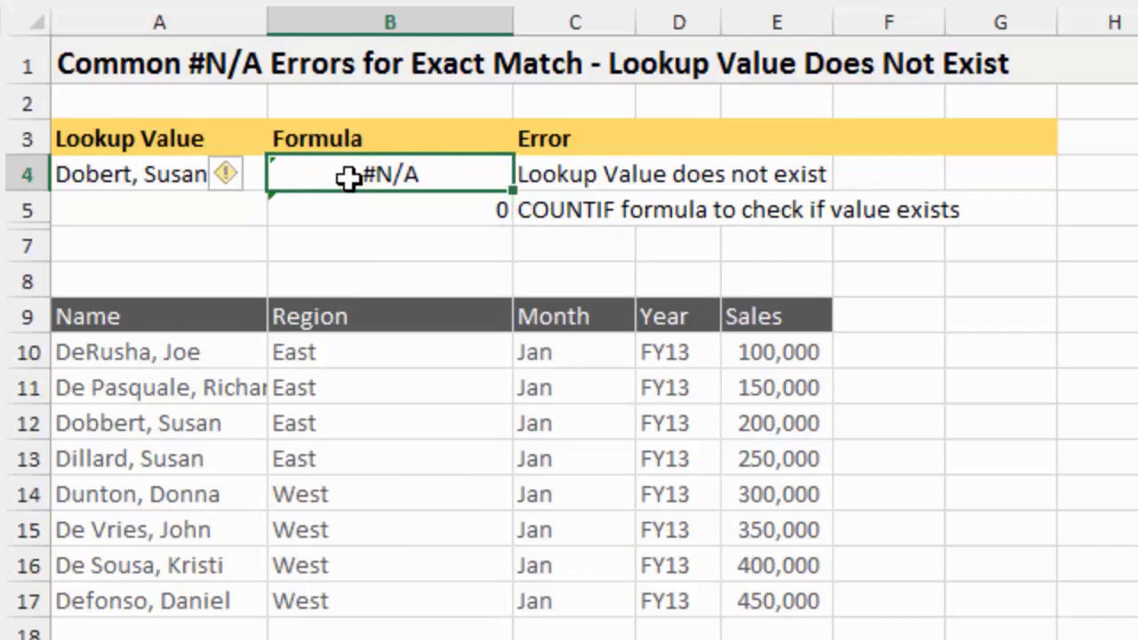
pyautogui.click(237, 181)
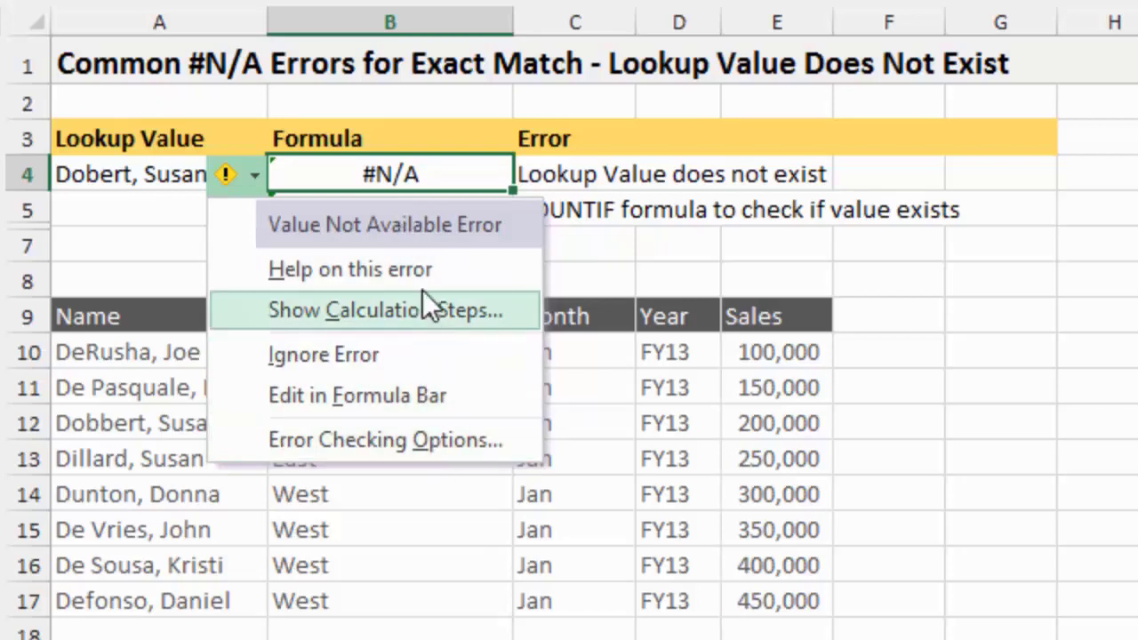
pyautogui.click(437, 176)
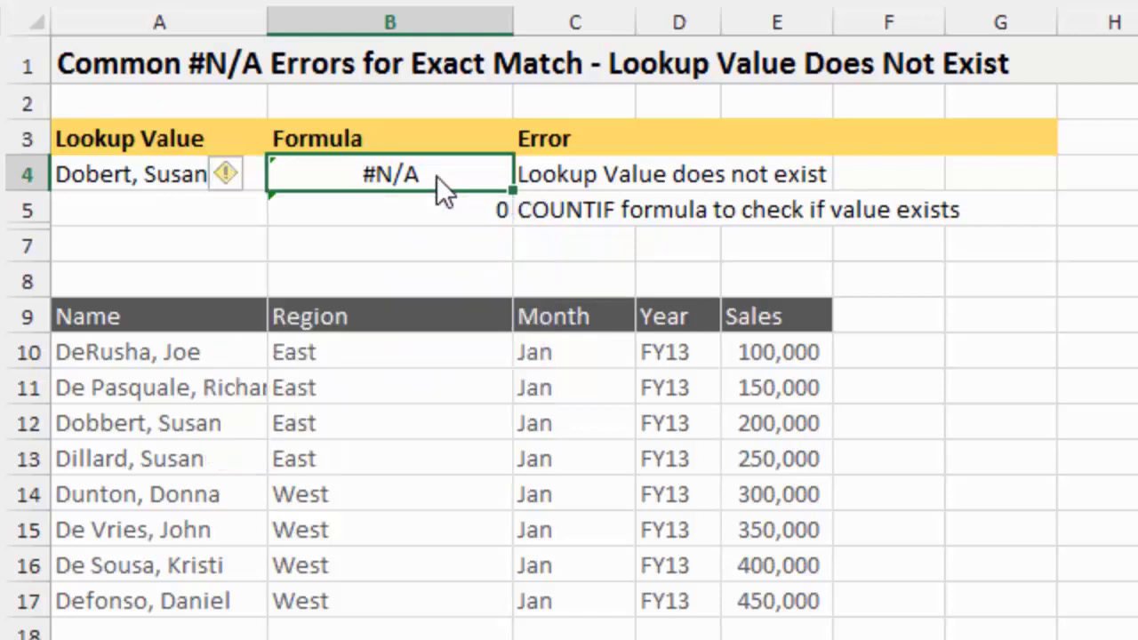
# Compare the spelling of the lookup value in A4 with the similar name in A12 of the table
pyautogui.click(169, 177)
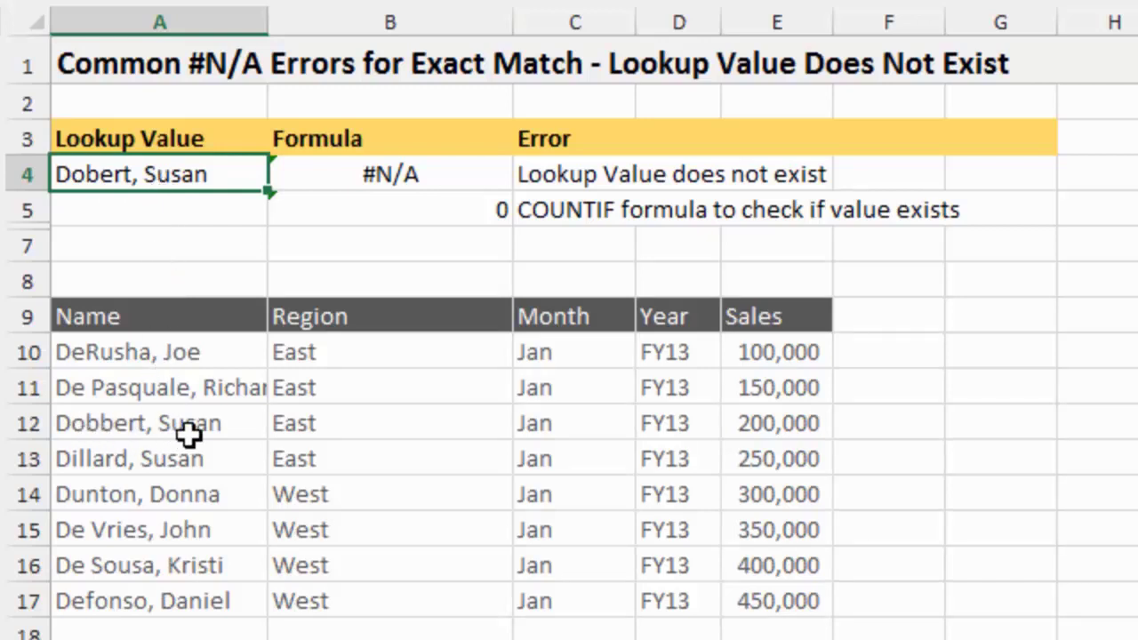
pyautogui.click(98, 442)
pyautogui.click(108, 427)
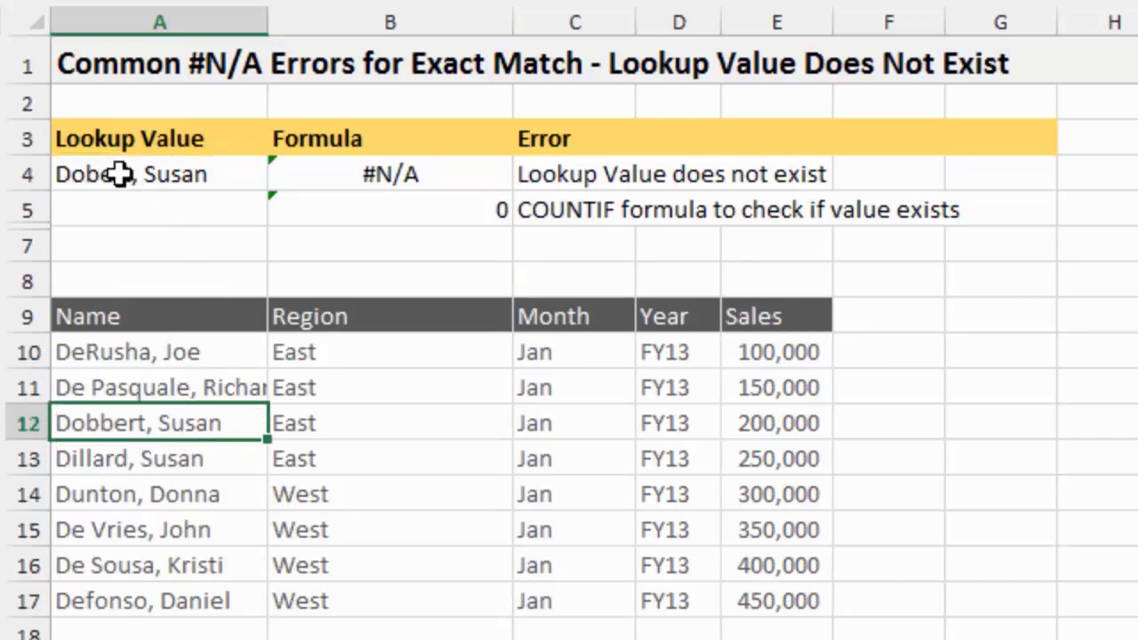
pyautogui.click(195, 172)
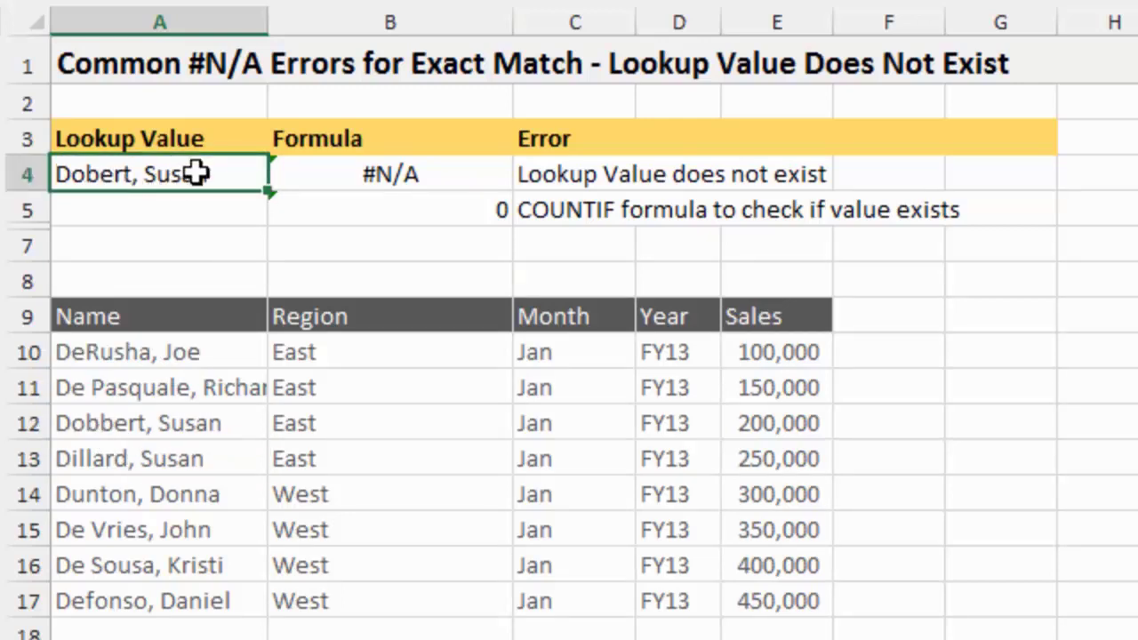
# Inspect the range_lookup argument of the VLOOKUP formula in B4, leaving the formula as it is
pyautogui.click(350, 174)
pyautogui.doubleClick(351, 175)
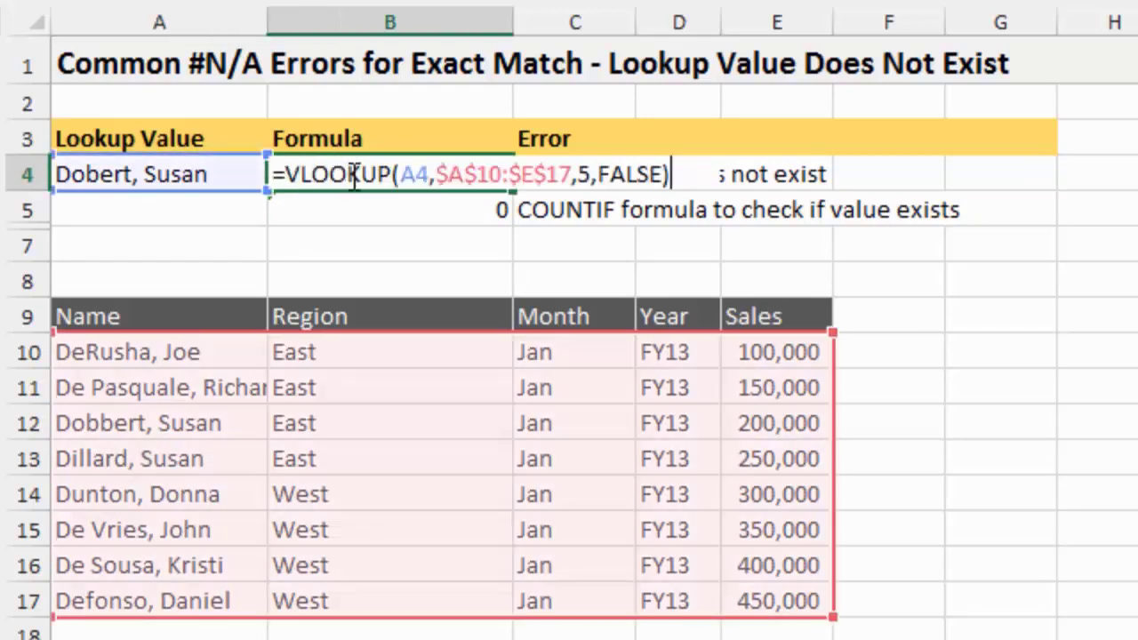
pyautogui.doubleClick(636, 174)
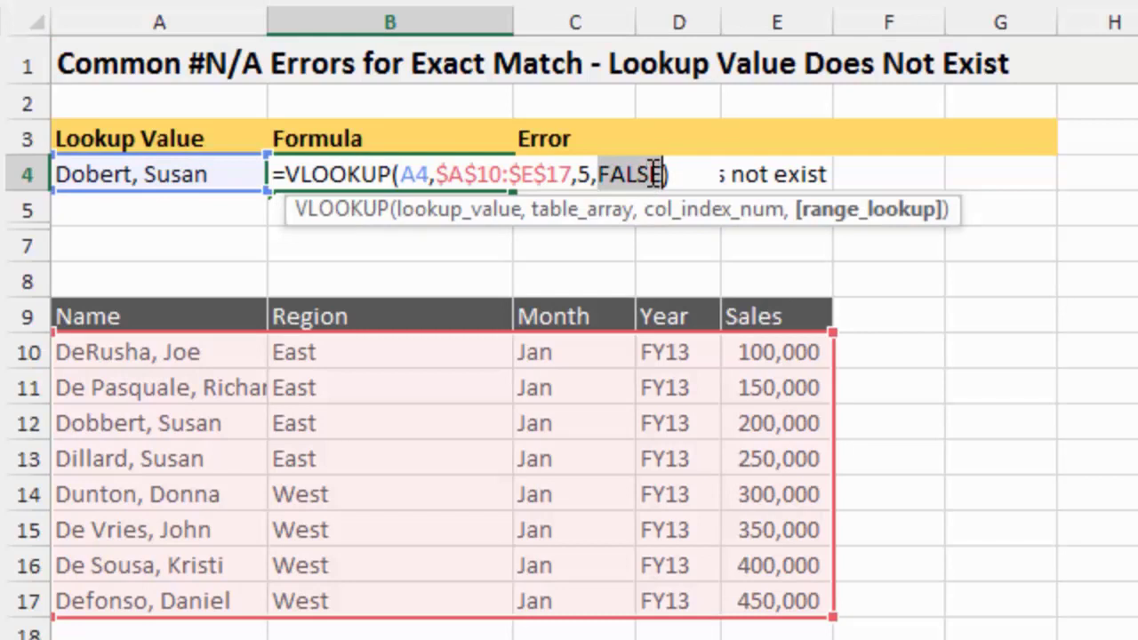
pyautogui.press('Escape')
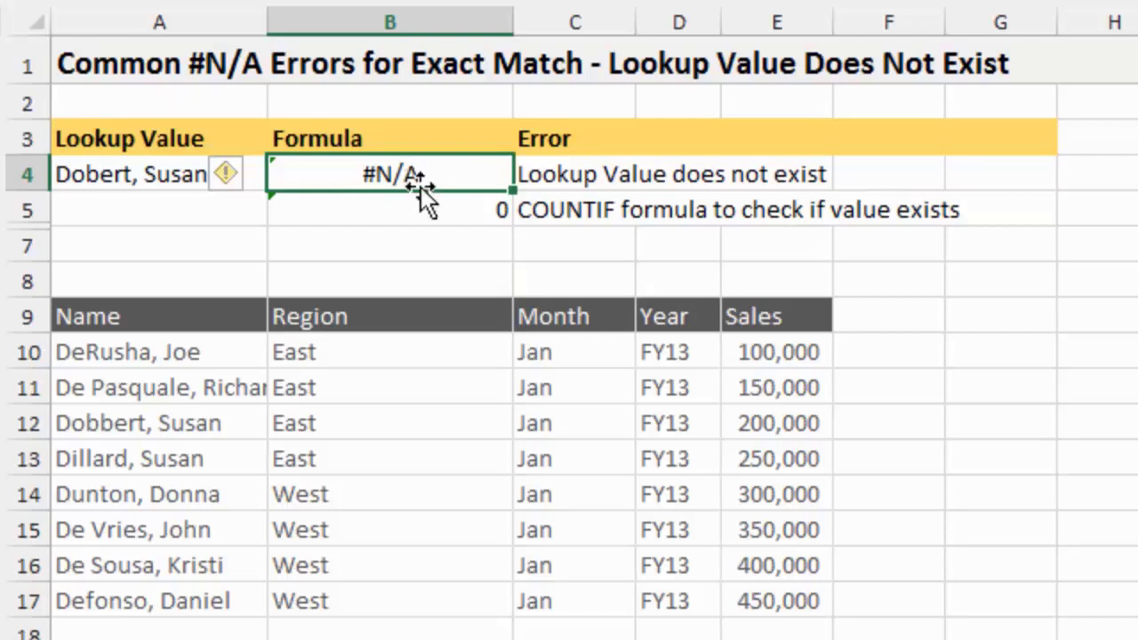
# Inspect the ranges used by the COUNTIF formula in B5 that checks whether the lookup value exists
pyautogui.click(458, 215)
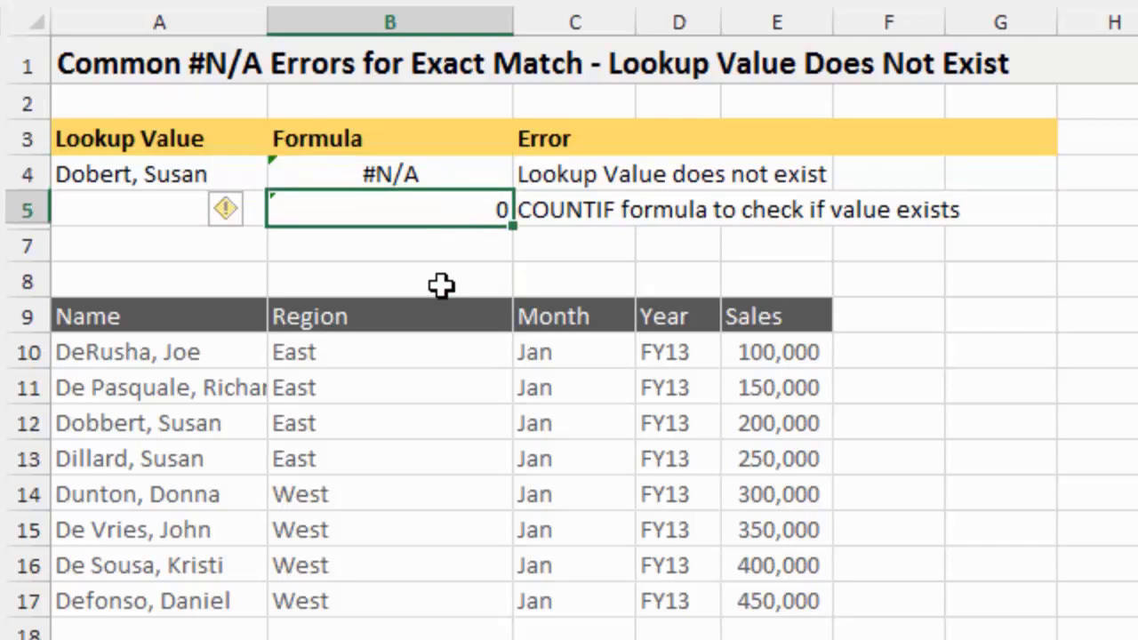
pyautogui.press('F2')
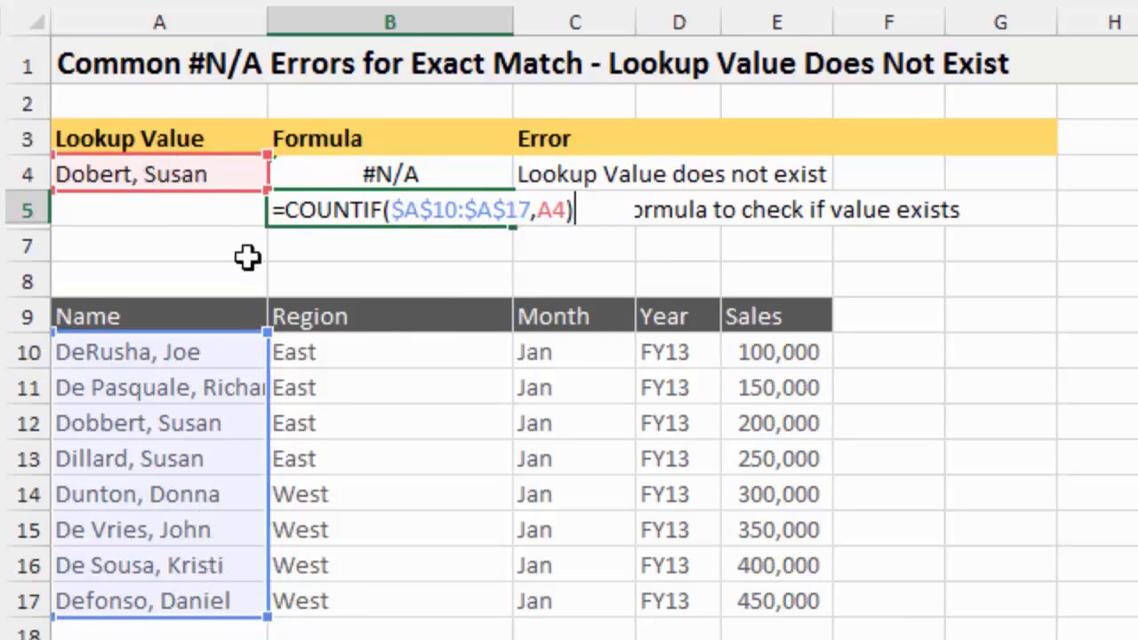
pyautogui.press('Return')
pyautogui.click(413, 208)
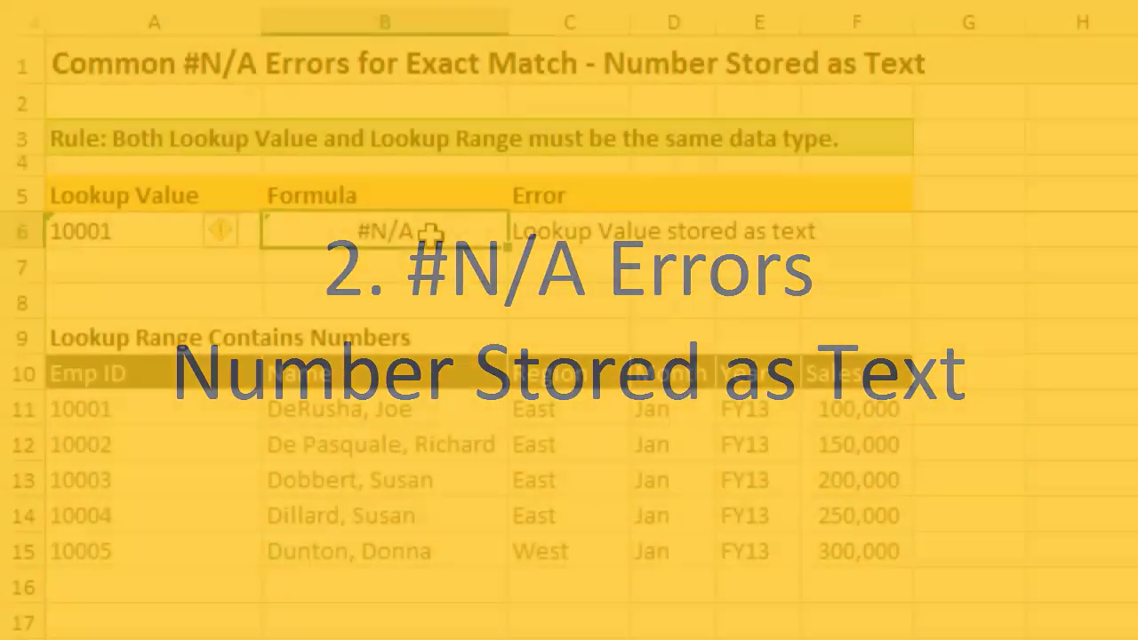
# Inspect the lookup value and table range of the VLOOKUP formula in B6 on the Number Stored as Text sheet
pyautogui.press('F2')
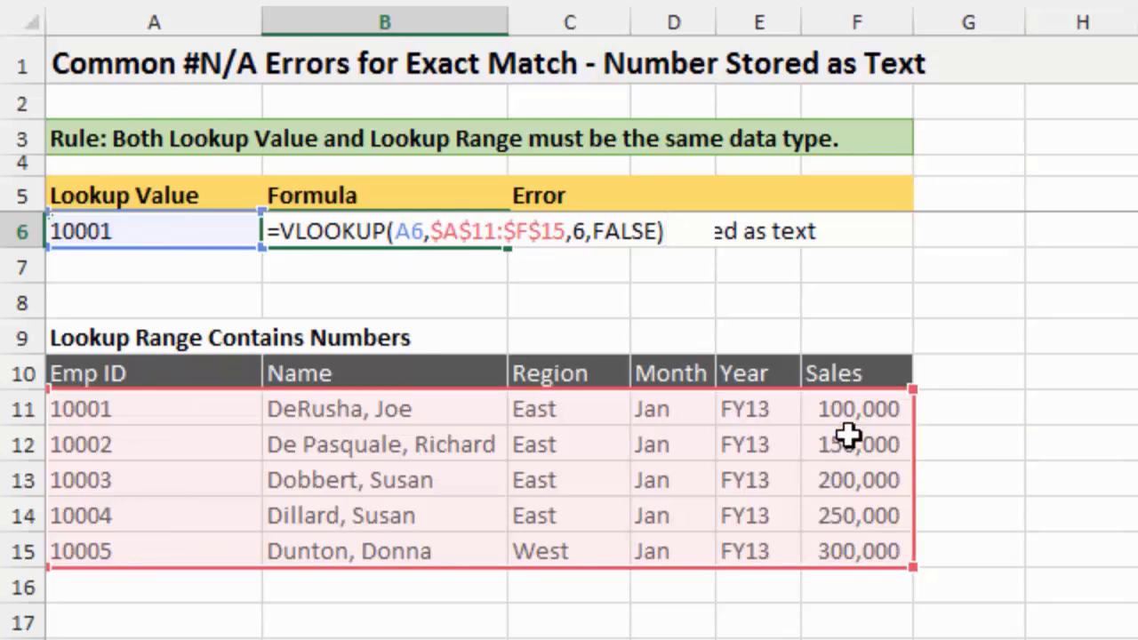
pyautogui.press('Return')
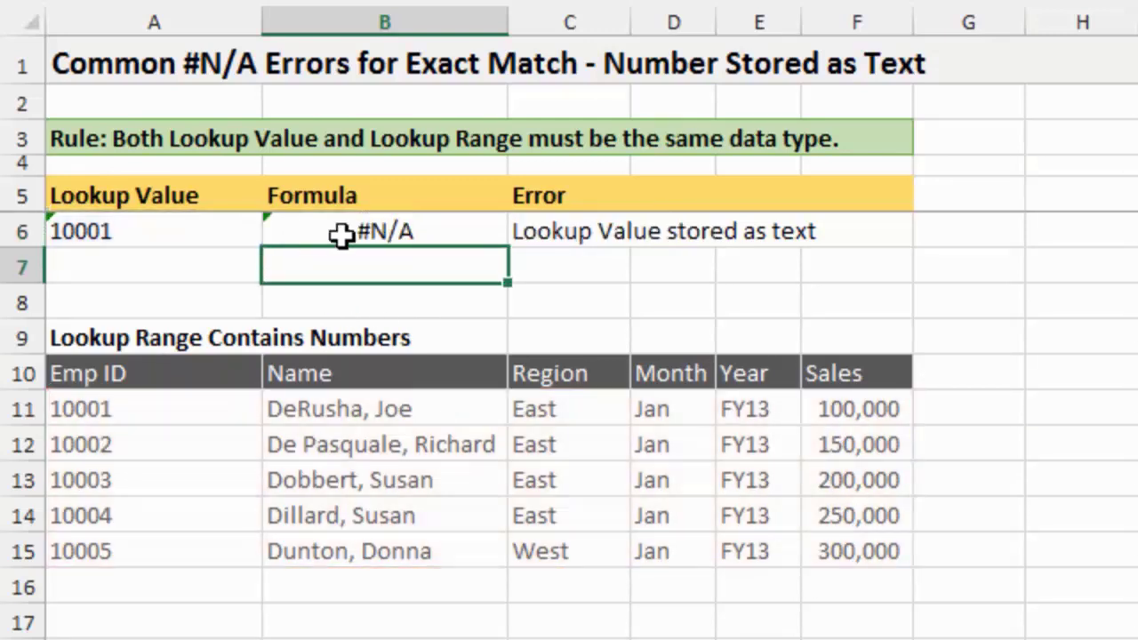
pyautogui.click(341, 233)
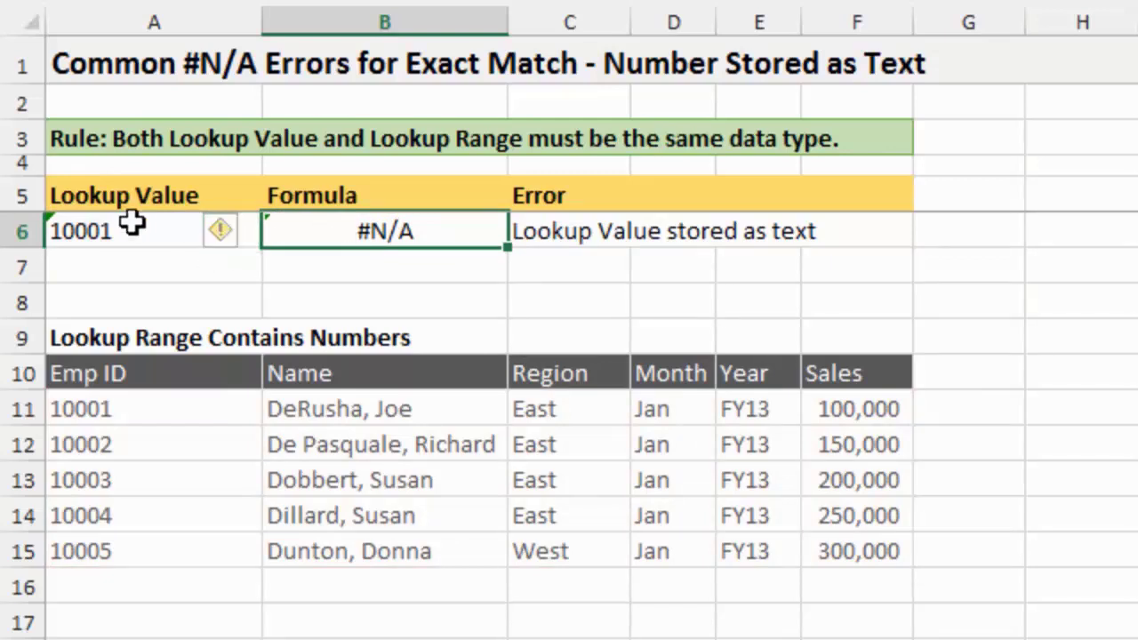
pyautogui.press('F2')
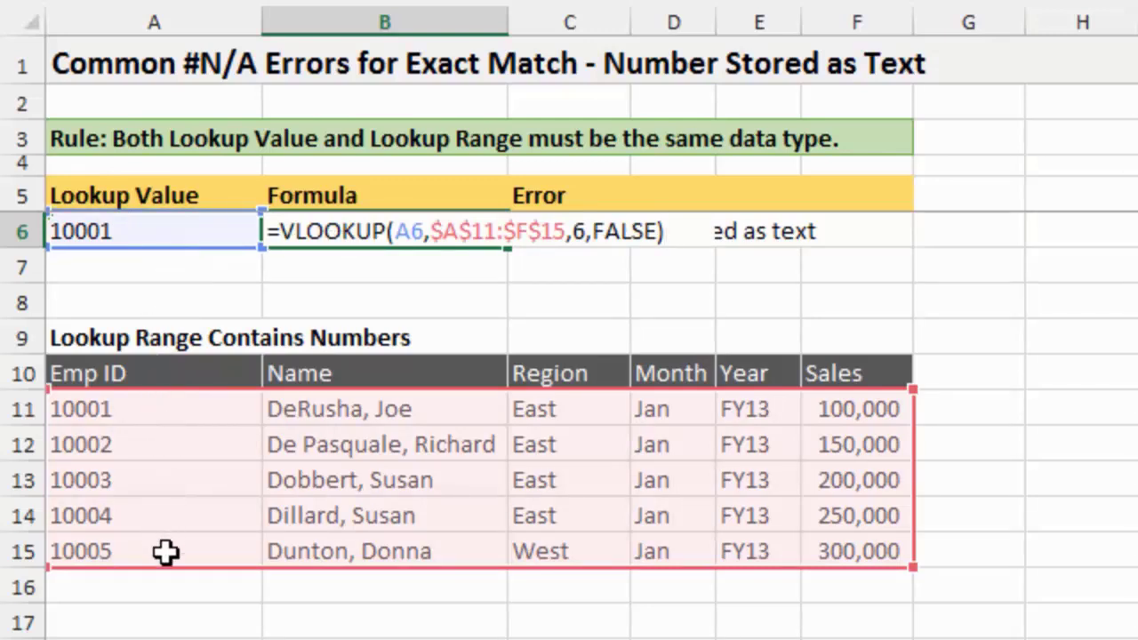
pyautogui.hotkey('ctrl', 'Return')
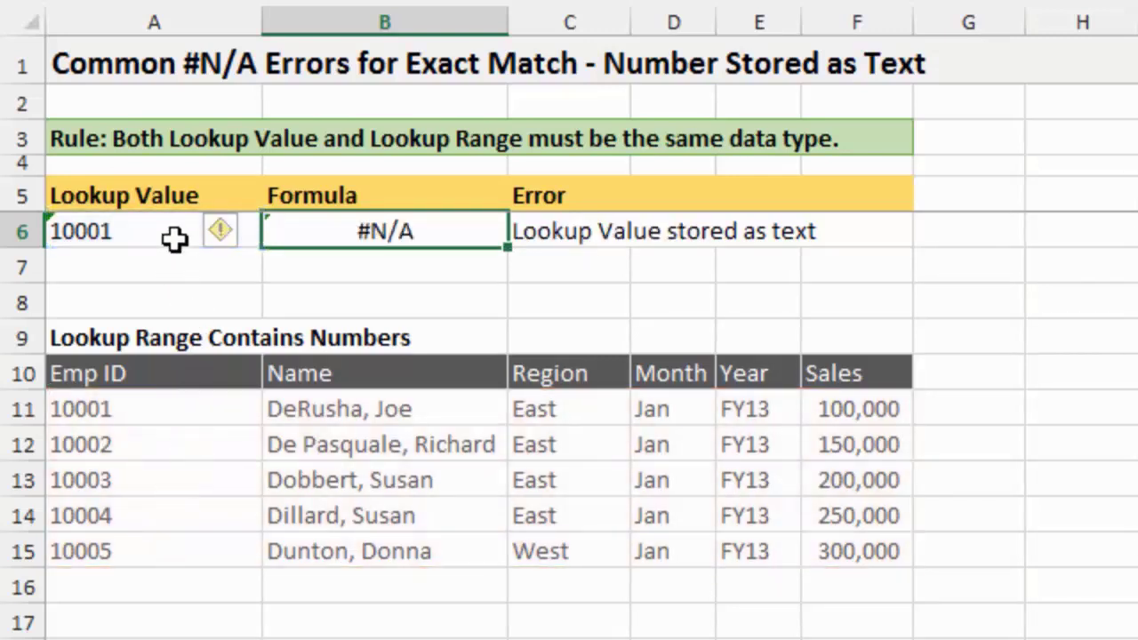
# View the error warning and its correction options for the lookup value in A6
pyautogui.click(175, 239)
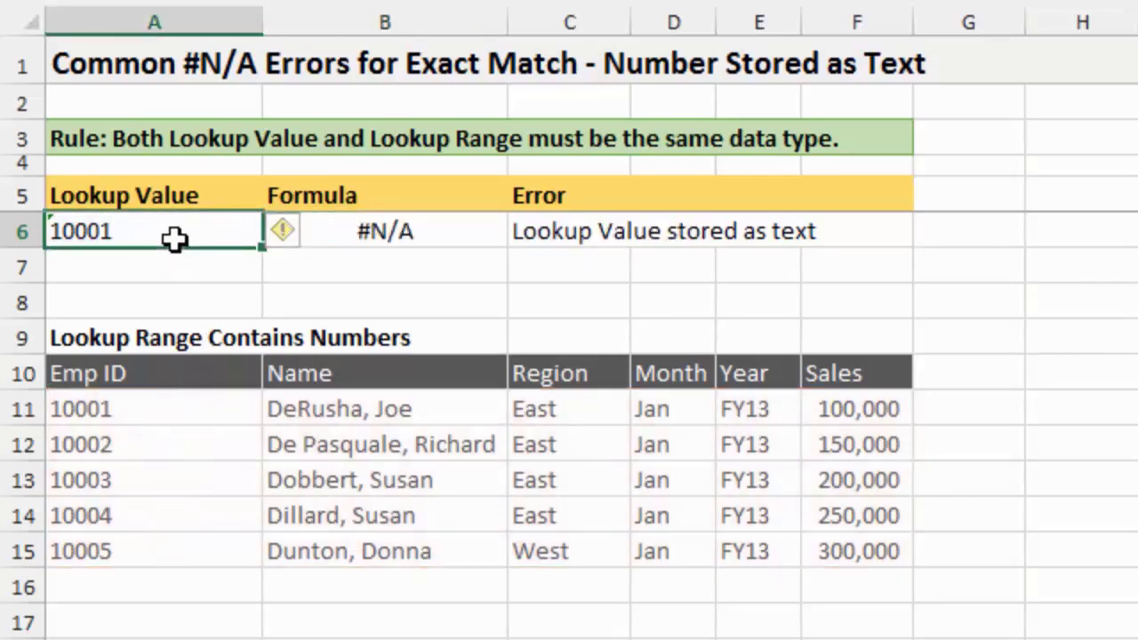
pyautogui.click(98, 274)
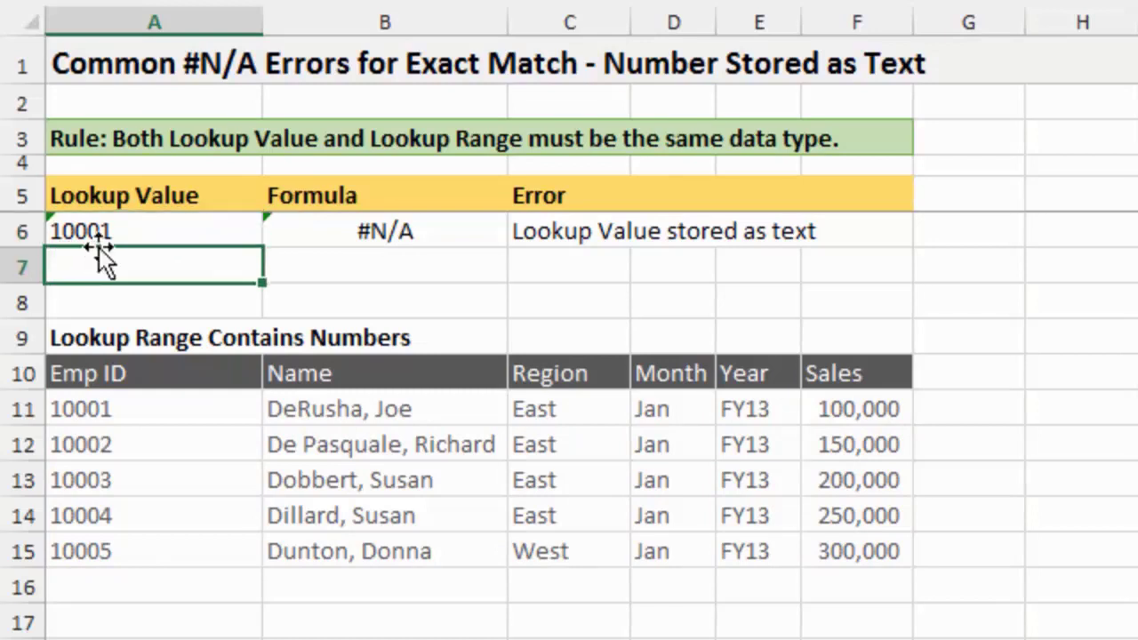
pyautogui.click(102, 231)
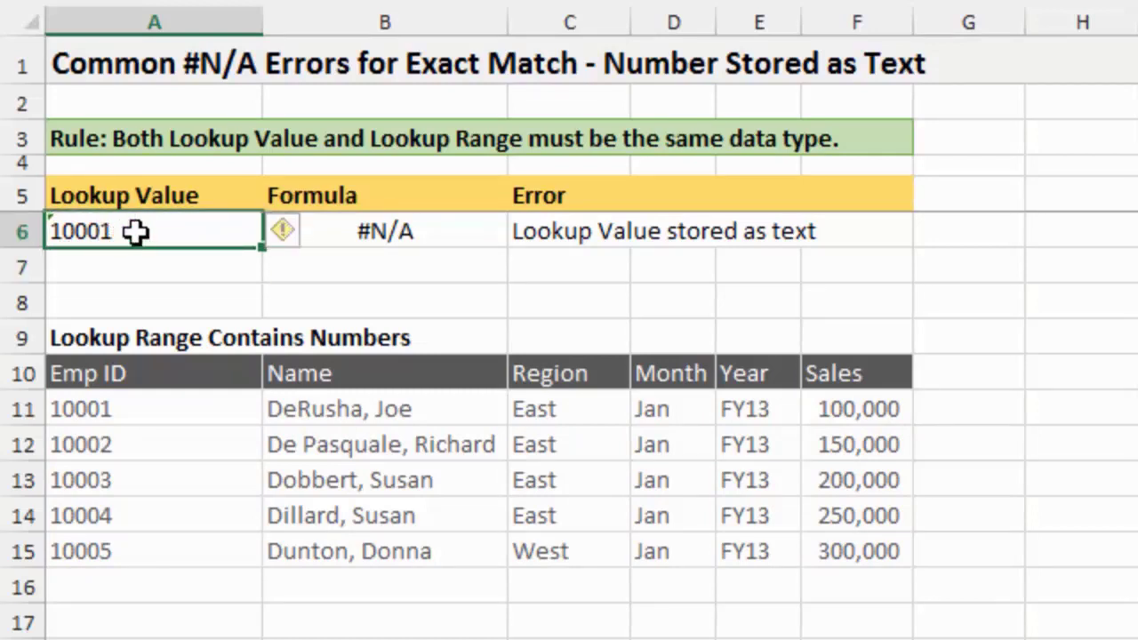
pyautogui.moveTo(315, 233)
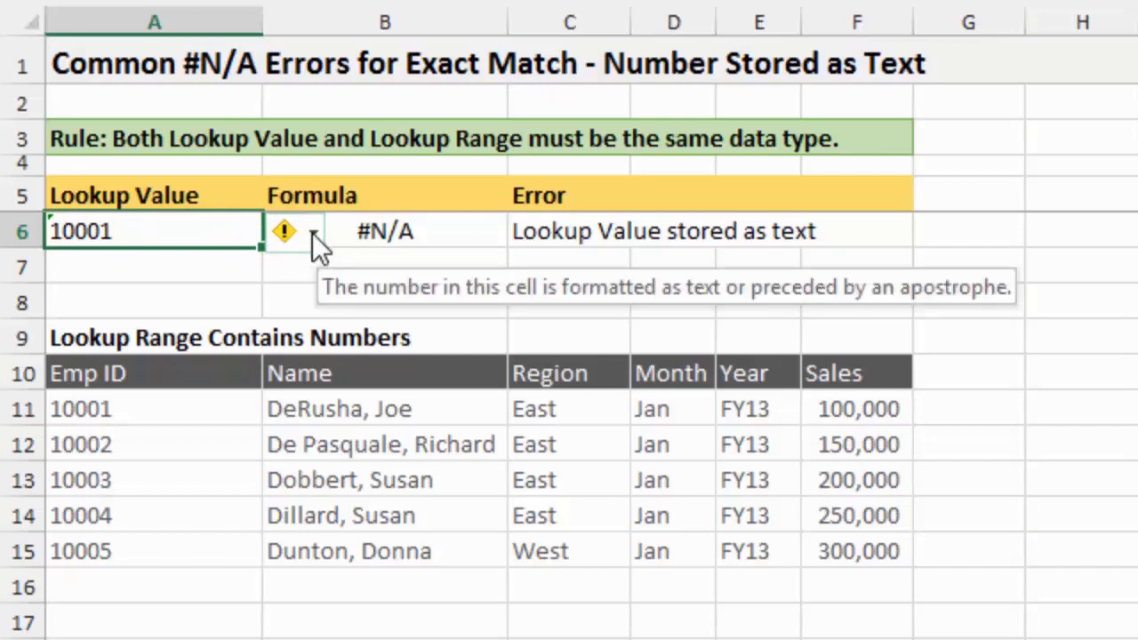
pyautogui.click(314, 233)
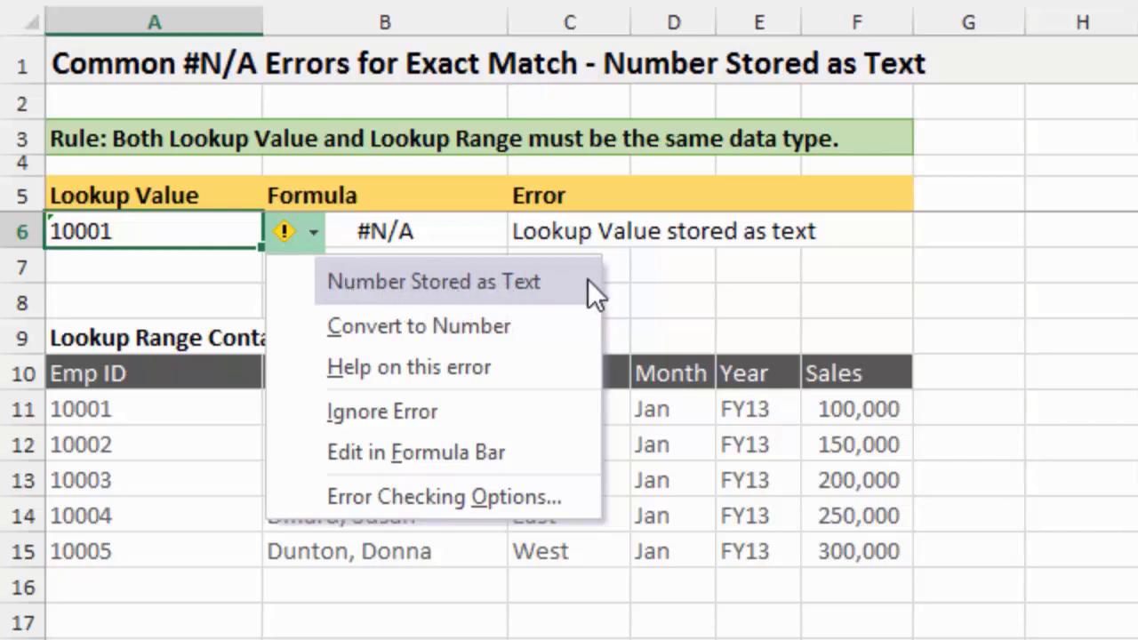
# Compare the Emp ID values in A11:A15 with the lookup value in A6 for their data type
pyautogui.click(216, 409)
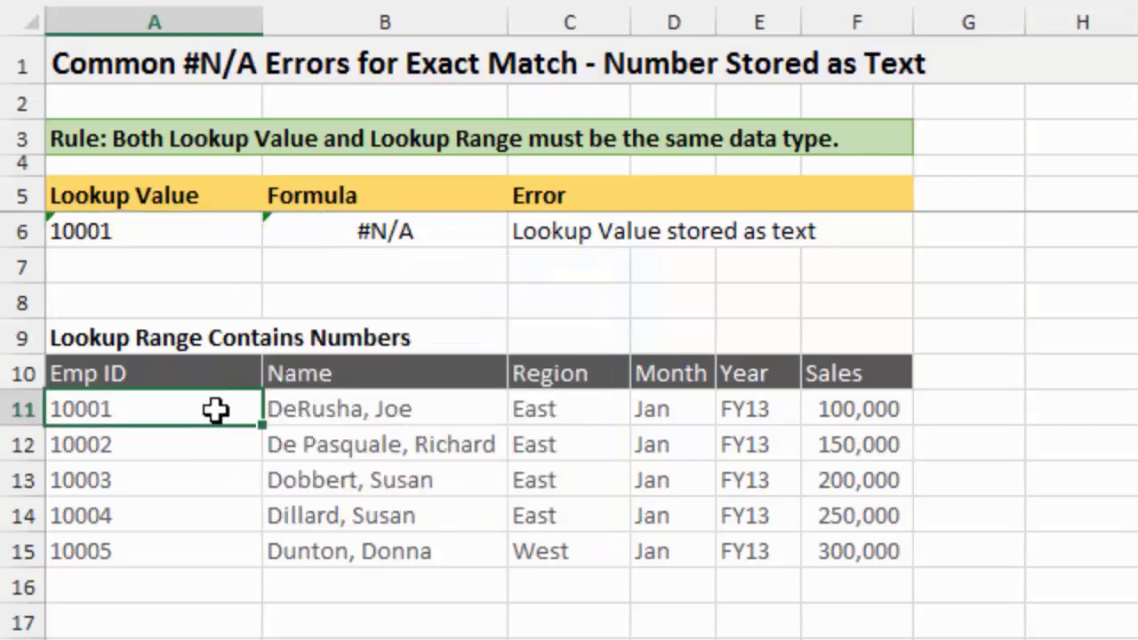
pyautogui.moveTo(216, 409); pyautogui.dragTo(209, 548)
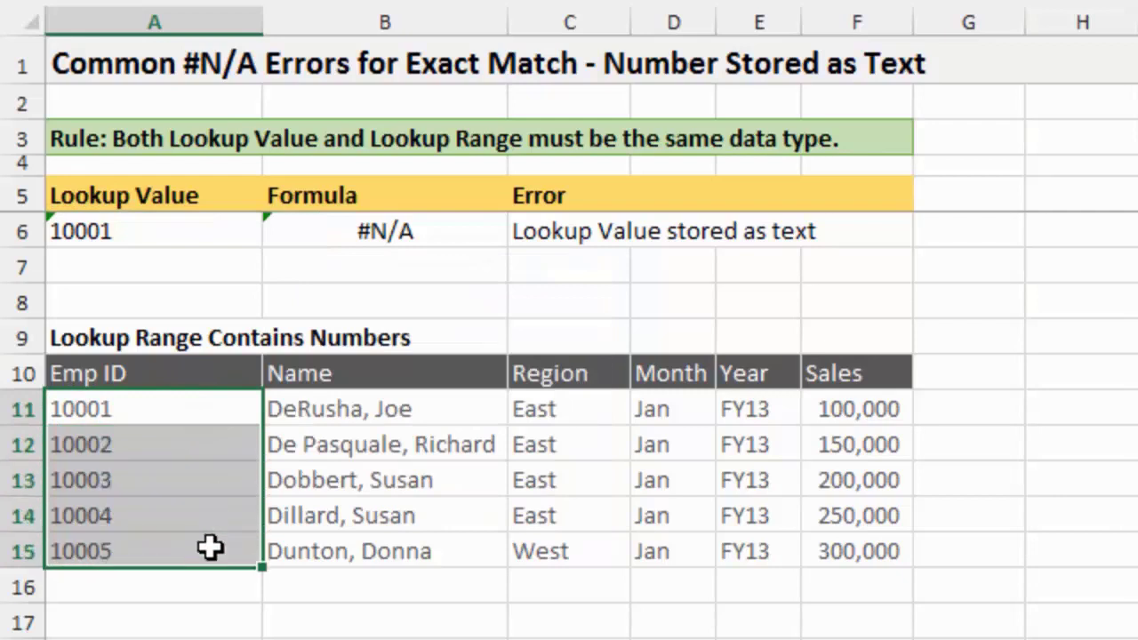
pyautogui.click(210, 395)
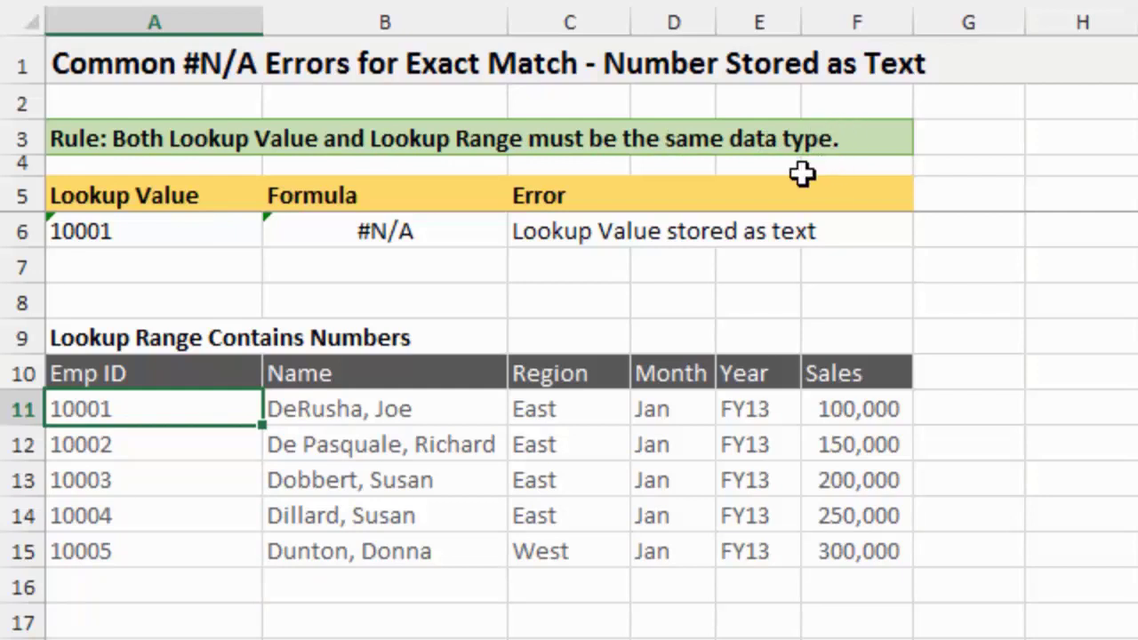
pyautogui.click(197, 242)
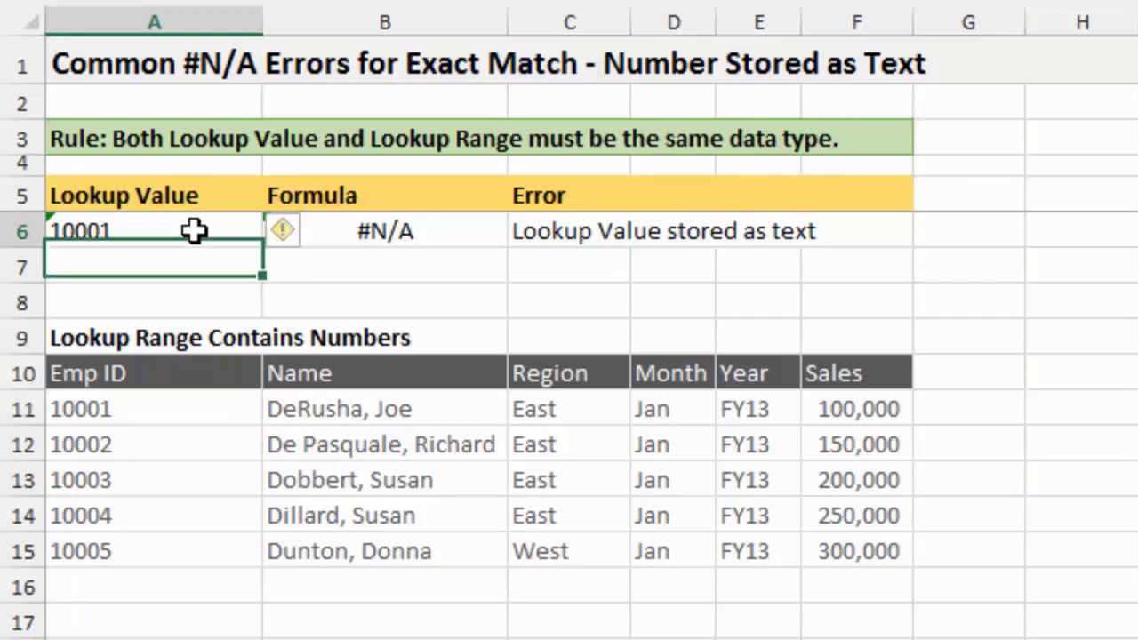
pyautogui.moveTo(163, 406); pyautogui.dragTo(155, 541)
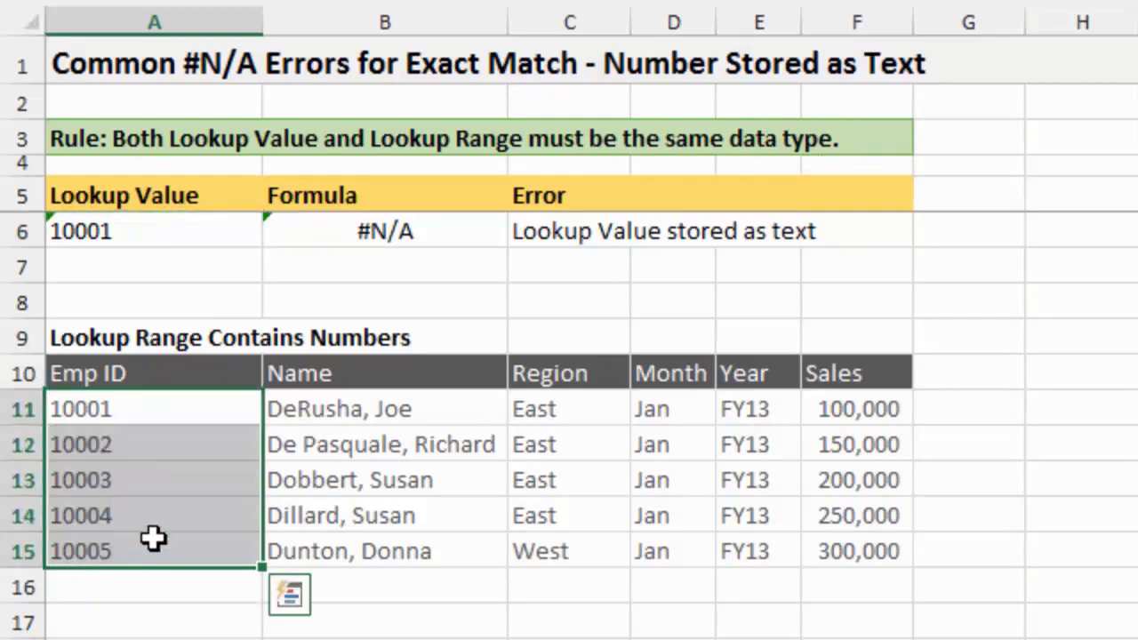
# Convert the lookup value in A6 from text to a number using its error-checking options
pyautogui.click(208, 233)
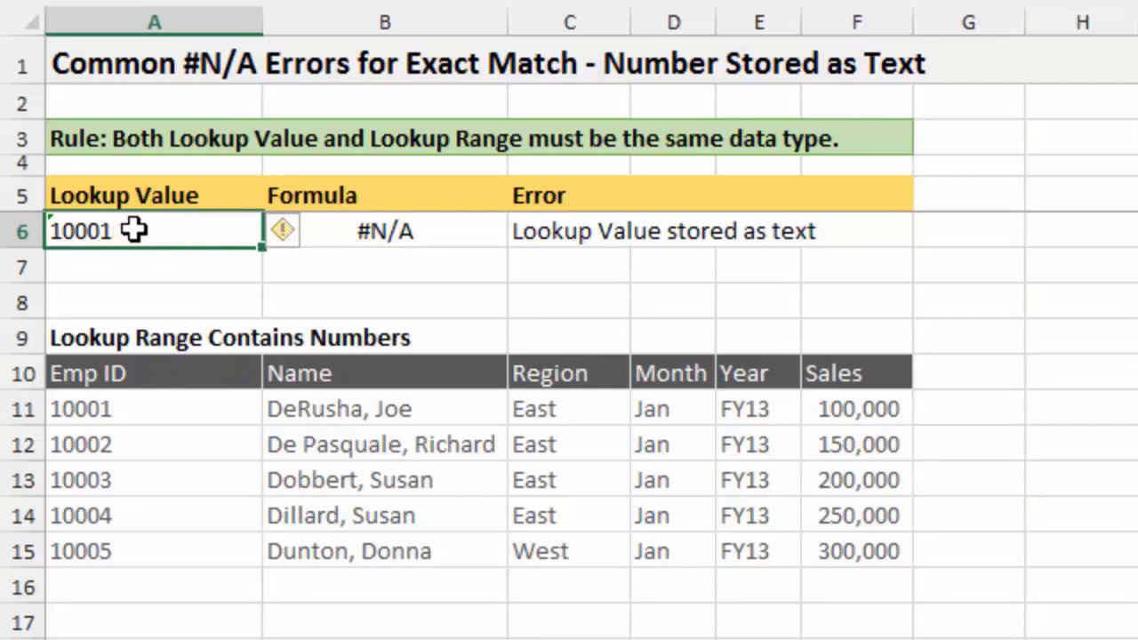
pyautogui.click(310, 232)
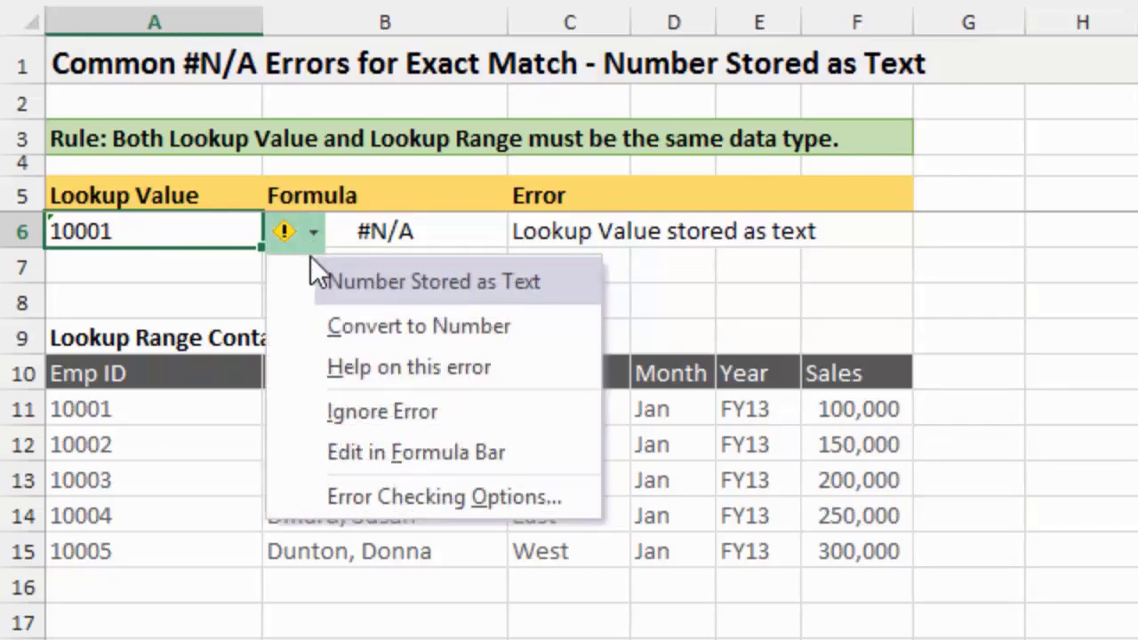
pyautogui.click(374, 329)
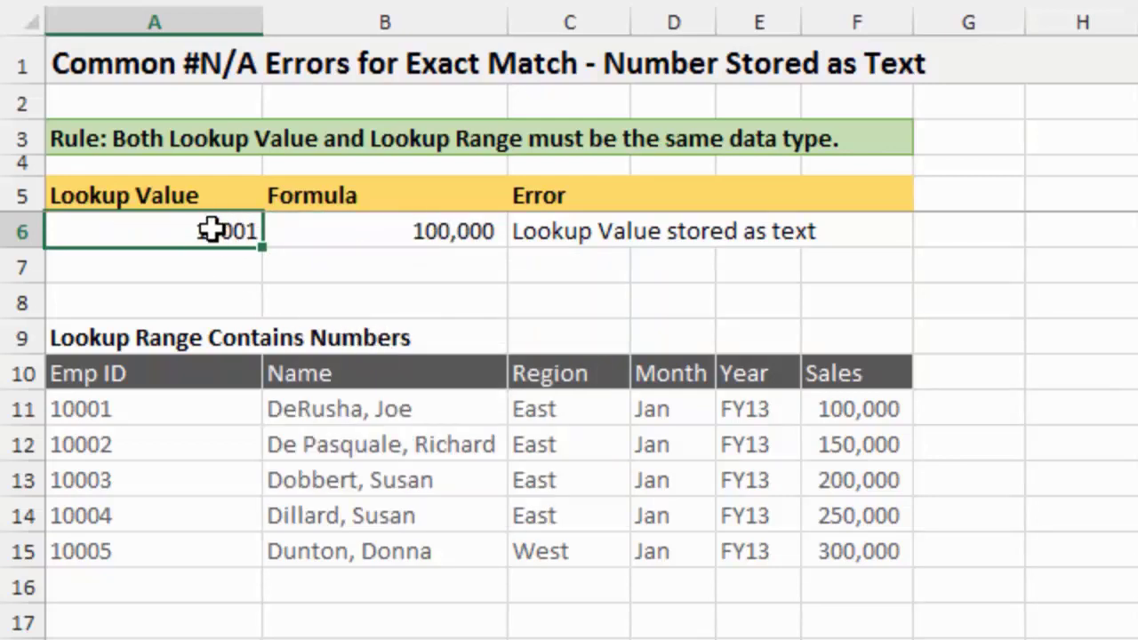
# Review the VLOOKUP formula in B6 with the converted lookup value, keeping the formula as it is
pyautogui.click(389, 230)
pyautogui.press('F2')
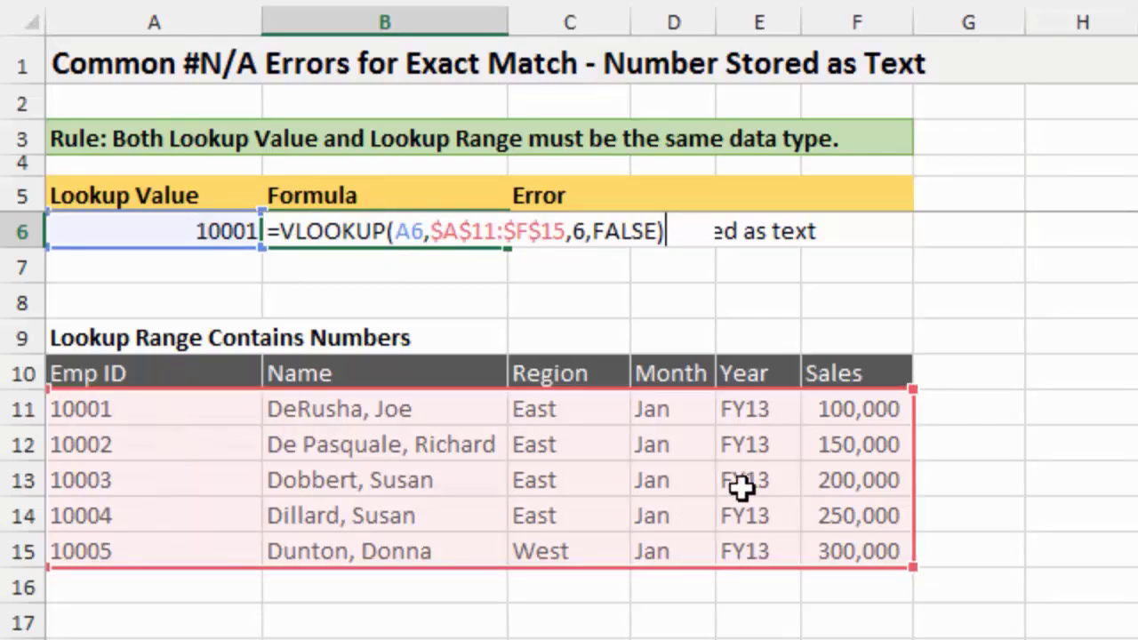
pyautogui.hotkey('ctrl', 'Return')
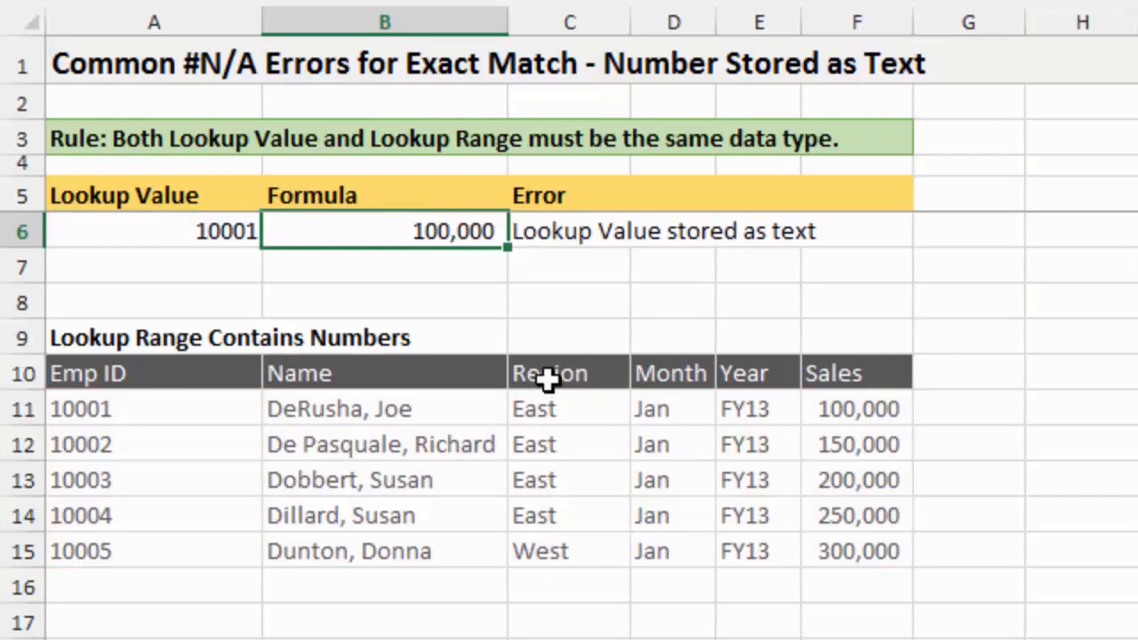
# Review the VLOOKUP formula in B21 of the text-stored lookup range example, leaving the formula as it is
pyautogui.scroll(-1, 546, 355)
pyautogui.scroll(-3, 545, 349)
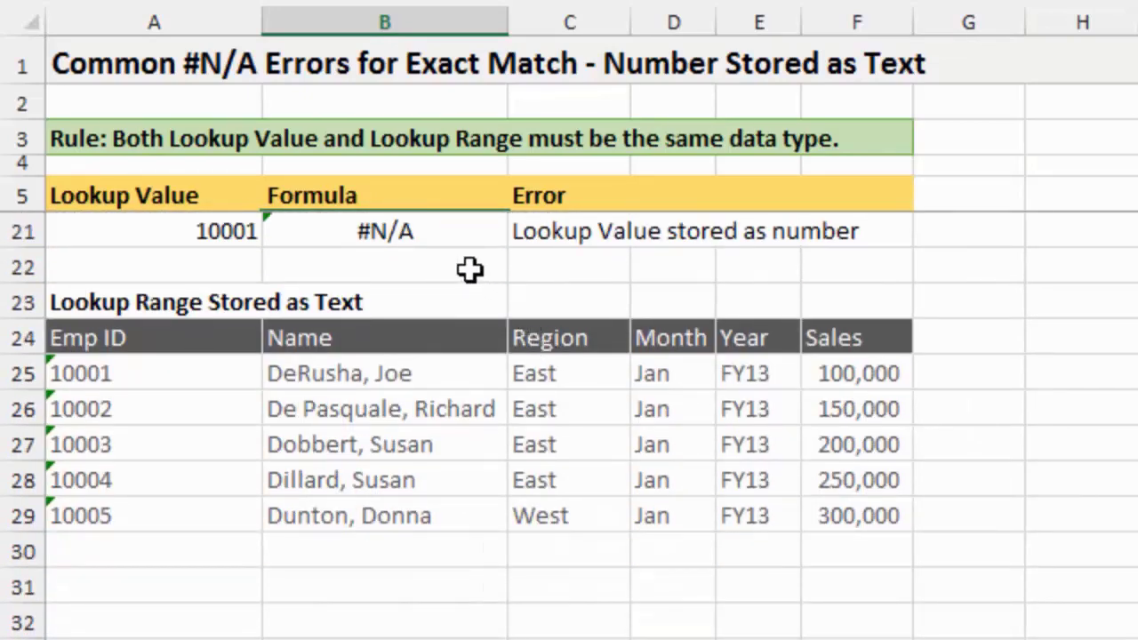
pyautogui.click(430, 228)
pyautogui.press('F2')
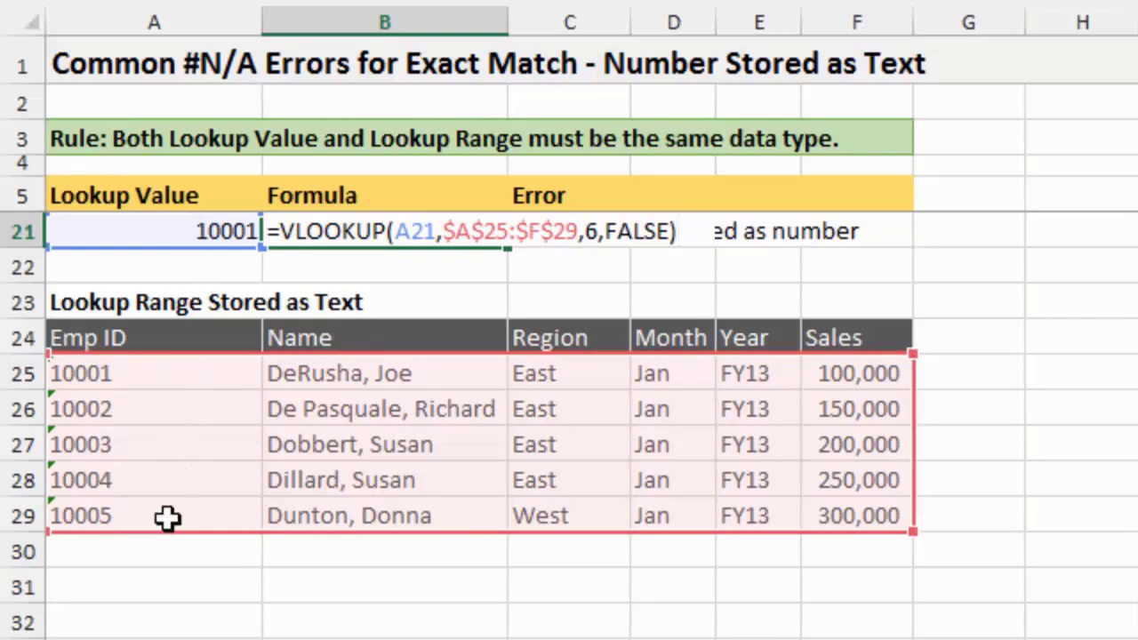
pyautogui.hotkey('ctrl', 'Return')
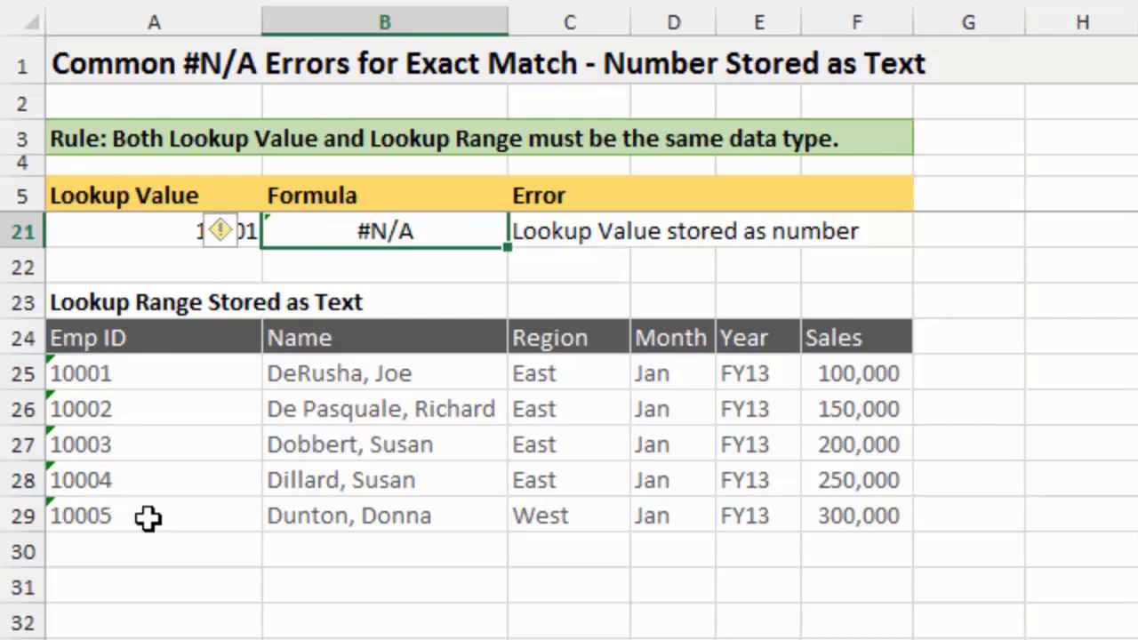
# Convert the Emp ID values in A25:A29 from text to numbers using their error-checking options
pyautogui.moveTo(210, 369); pyautogui.dragTo(213, 520)
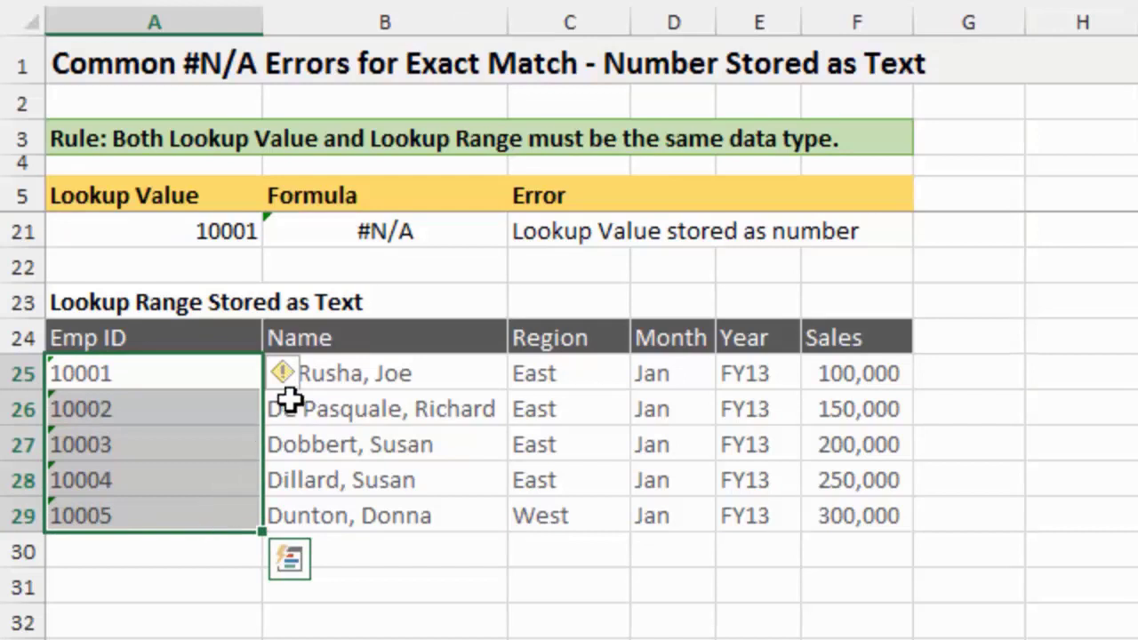
pyautogui.click(308, 373)
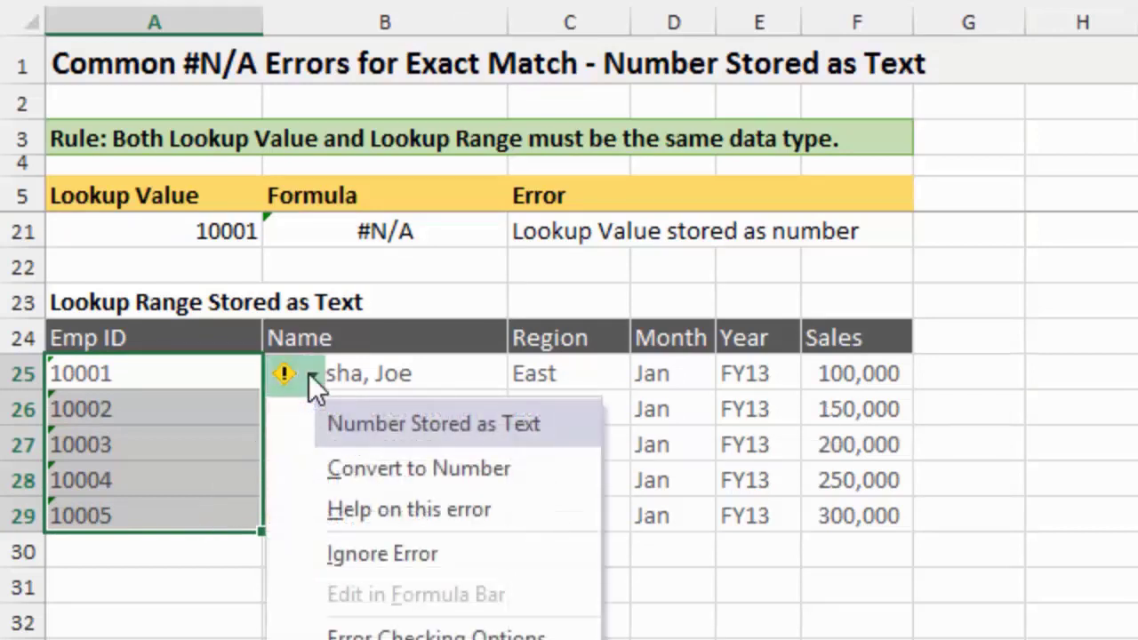
pyautogui.click(340, 465)
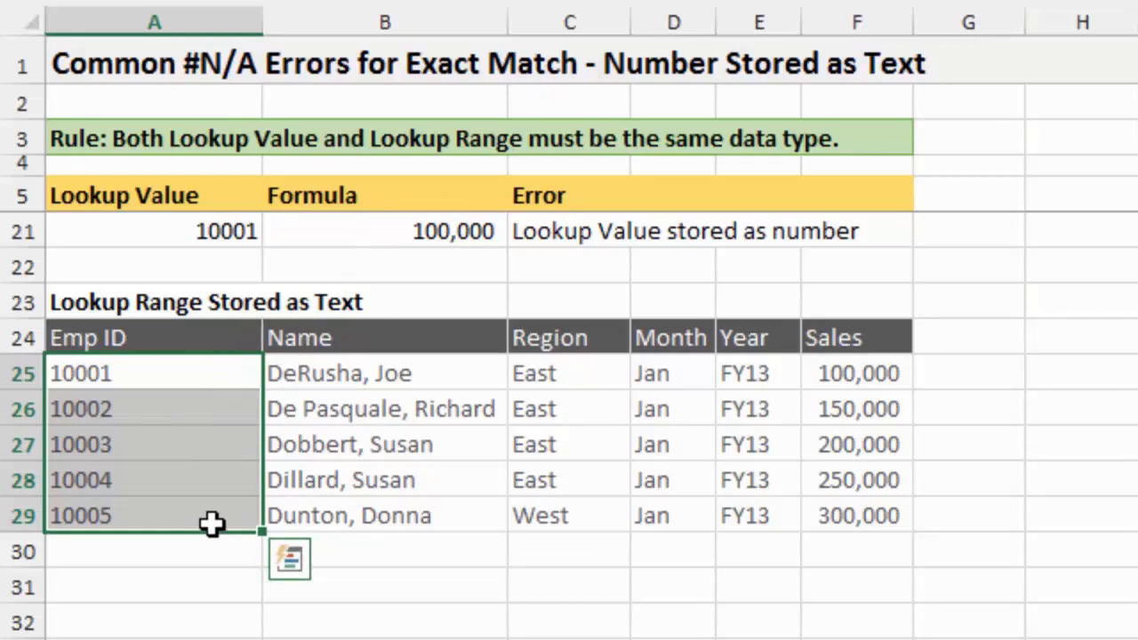
# Store the lookup value 10001 in A21 as text with a leading apostrophe and compare it with the Emp IDs in A25:A29
pyautogui.click(207, 230)
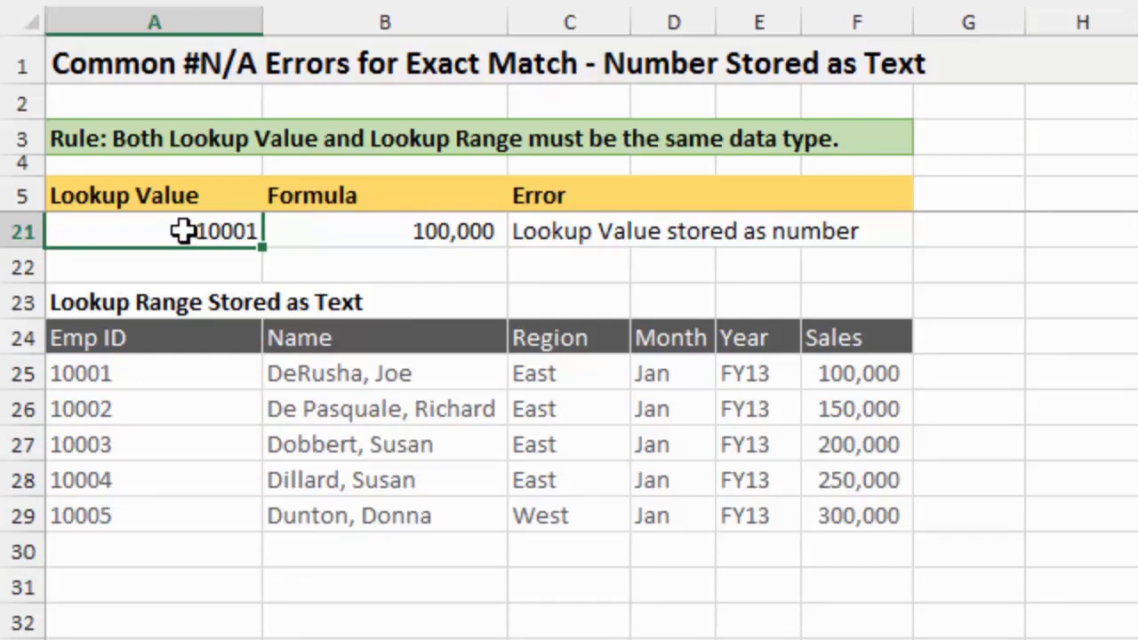
pyautogui.doubleClick(184, 231)
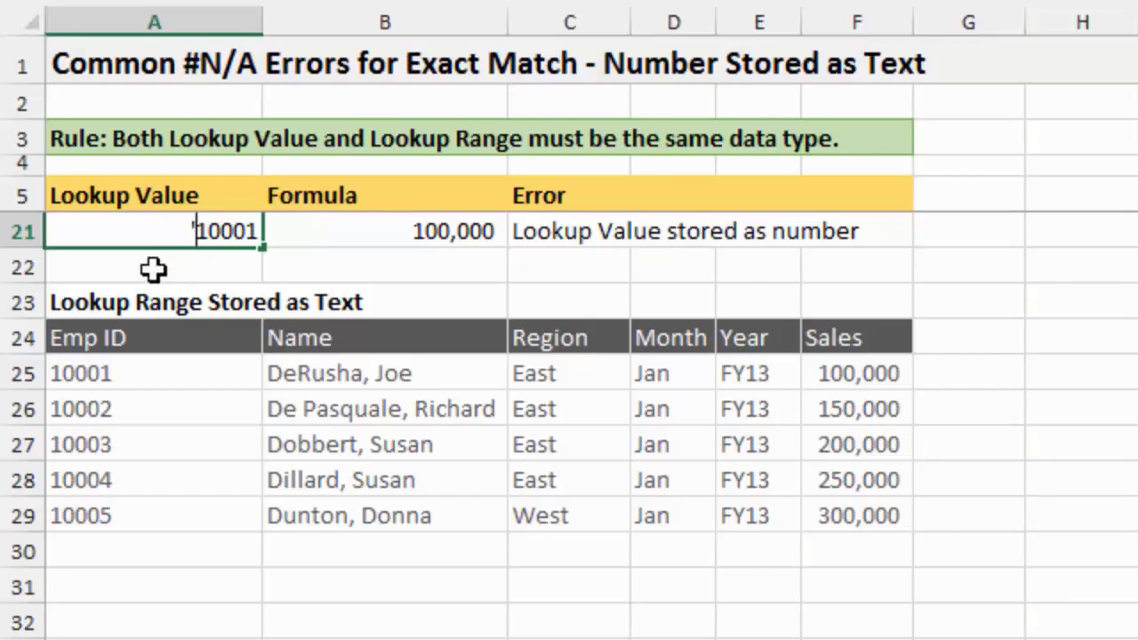
pyautogui.press('Return')
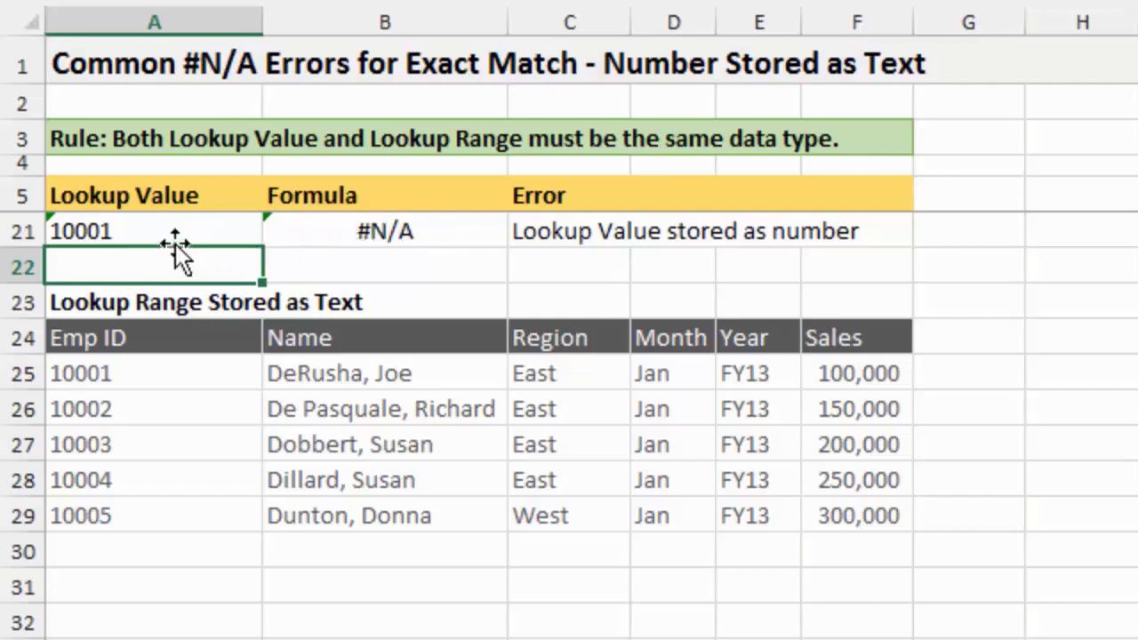
pyautogui.moveTo(166, 373); pyautogui.dragTo(173, 518)
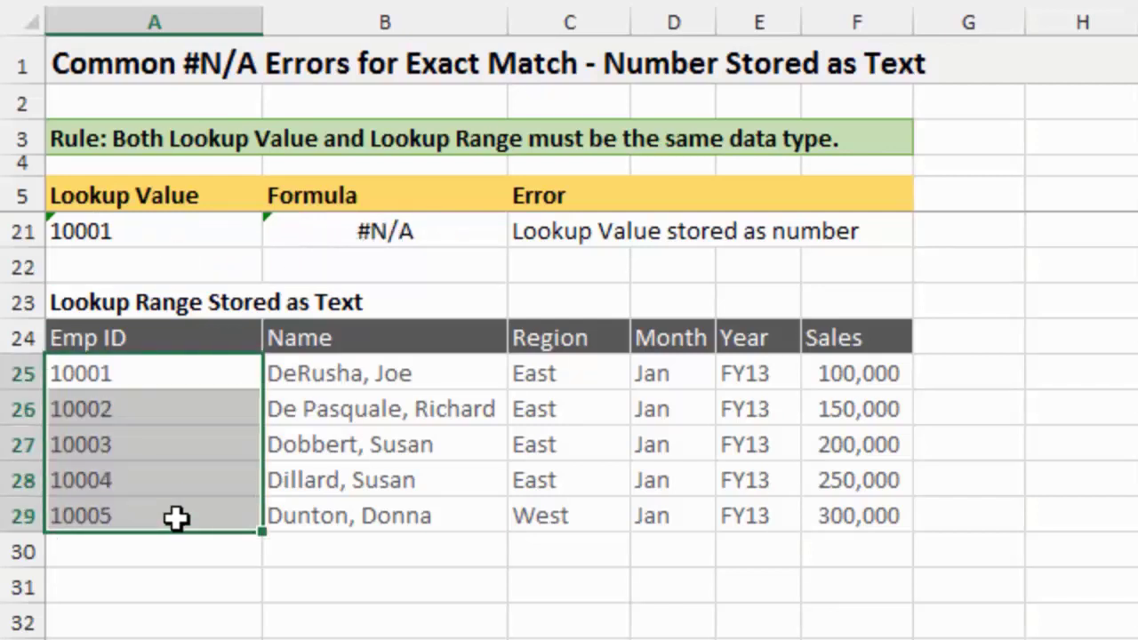
pyautogui.click(206, 375)
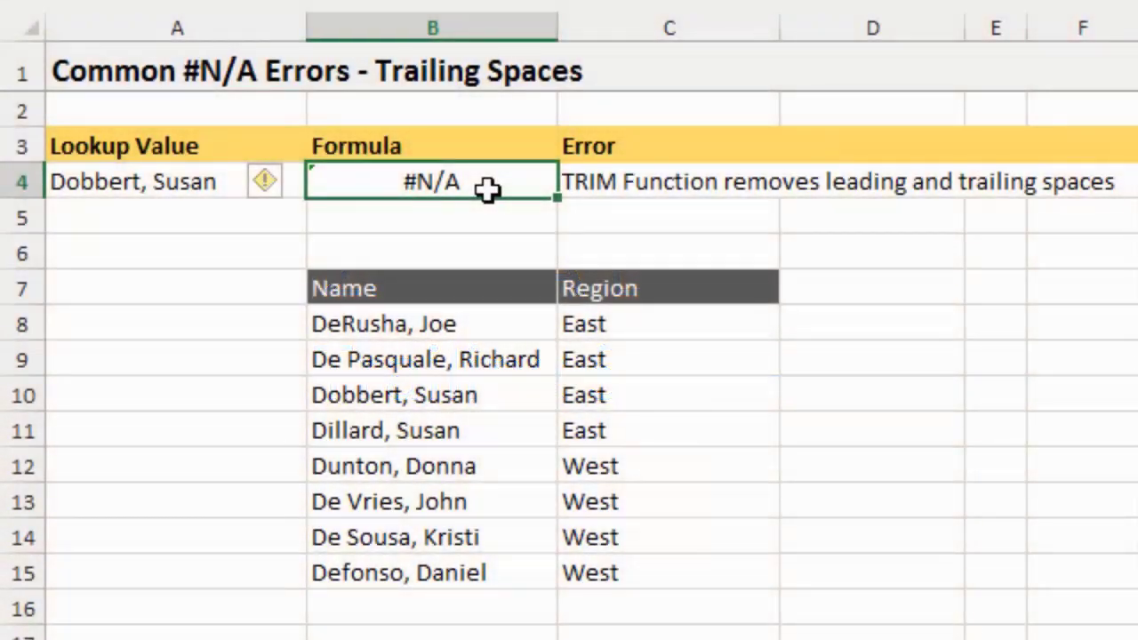
# In the trailing spaces example, review the VLOOKUP formula in B4 and its lookup value in A4
pyautogui.doubleClick(487, 189)
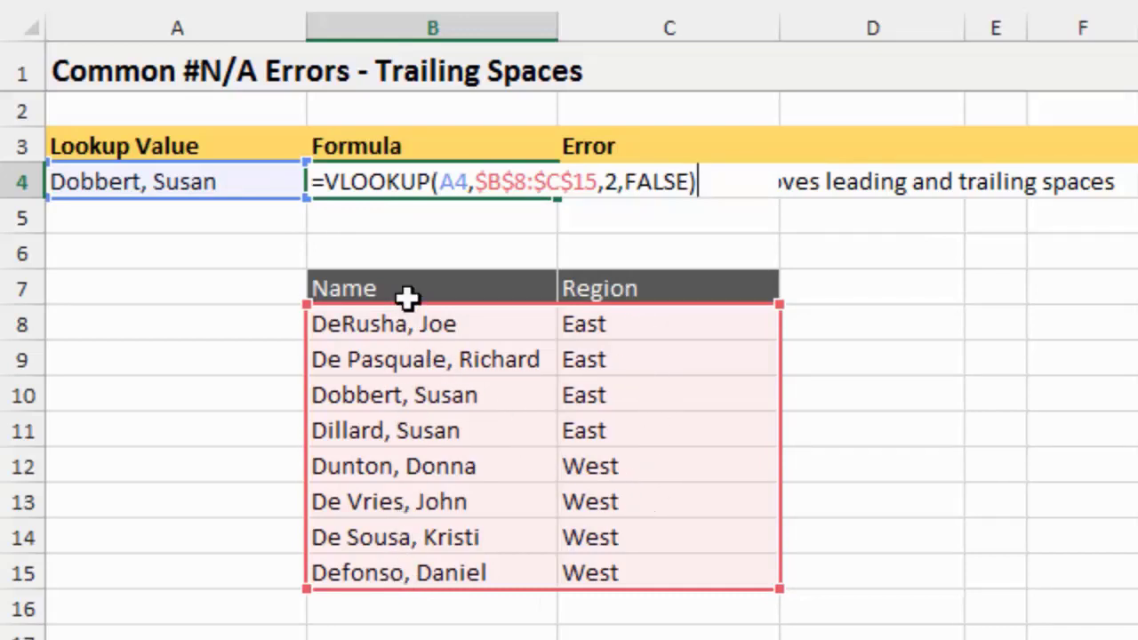
pyautogui.press('Return')
pyautogui.click(472, 173)
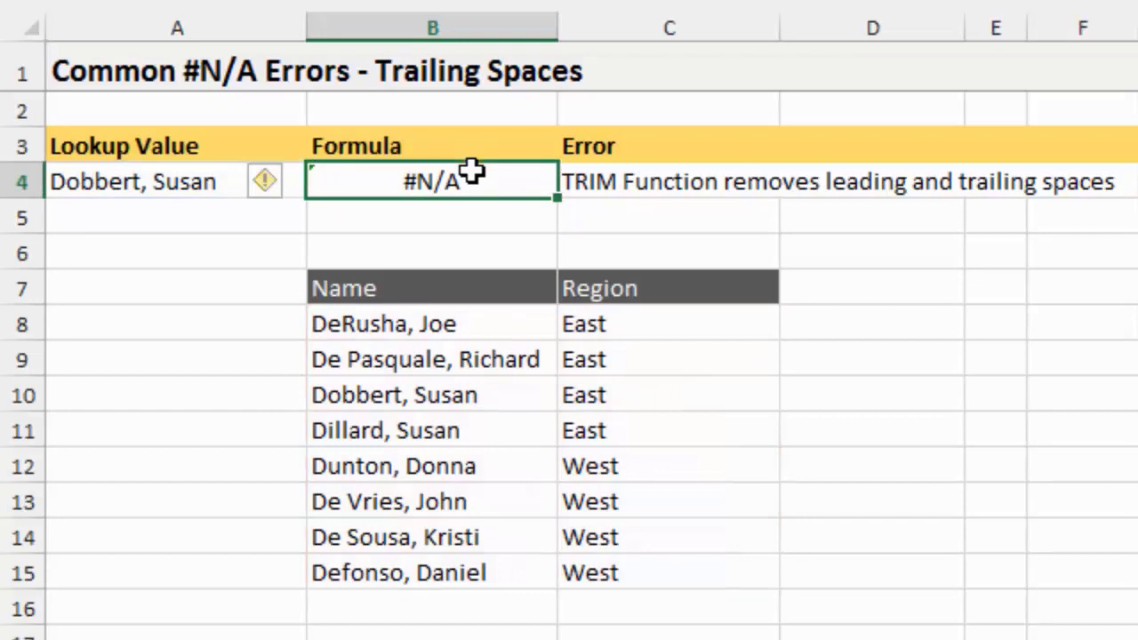
pyautogui.click(114, 186)
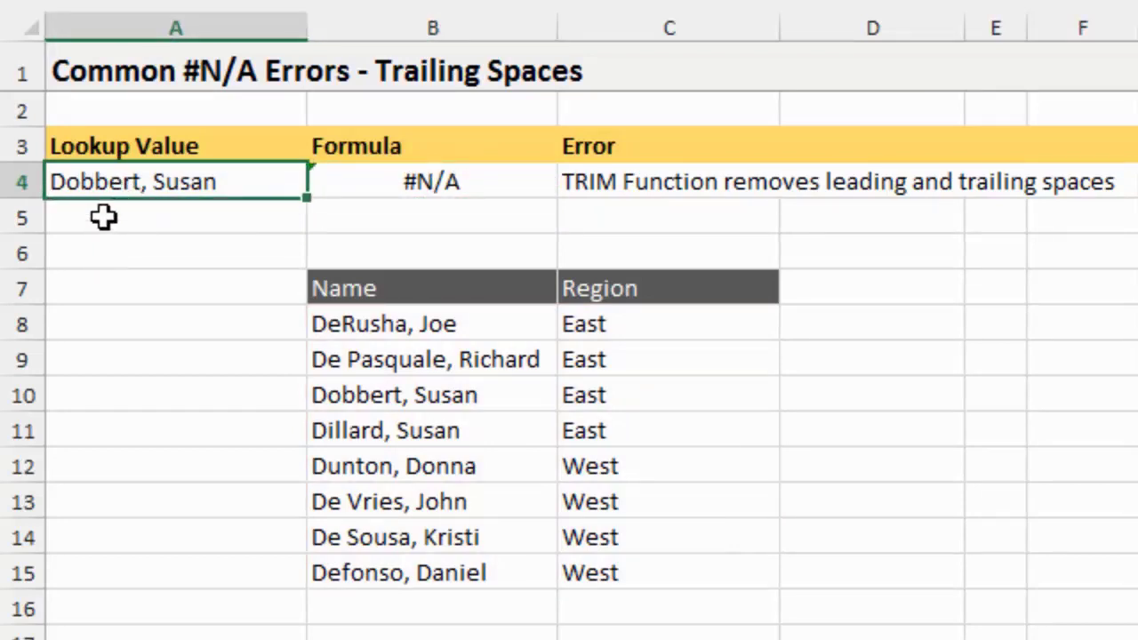
# Try removing the trailing spaces from the name in B10 to fix the lookup in B4, and undo that edit
pyautogui.click(413, 399)
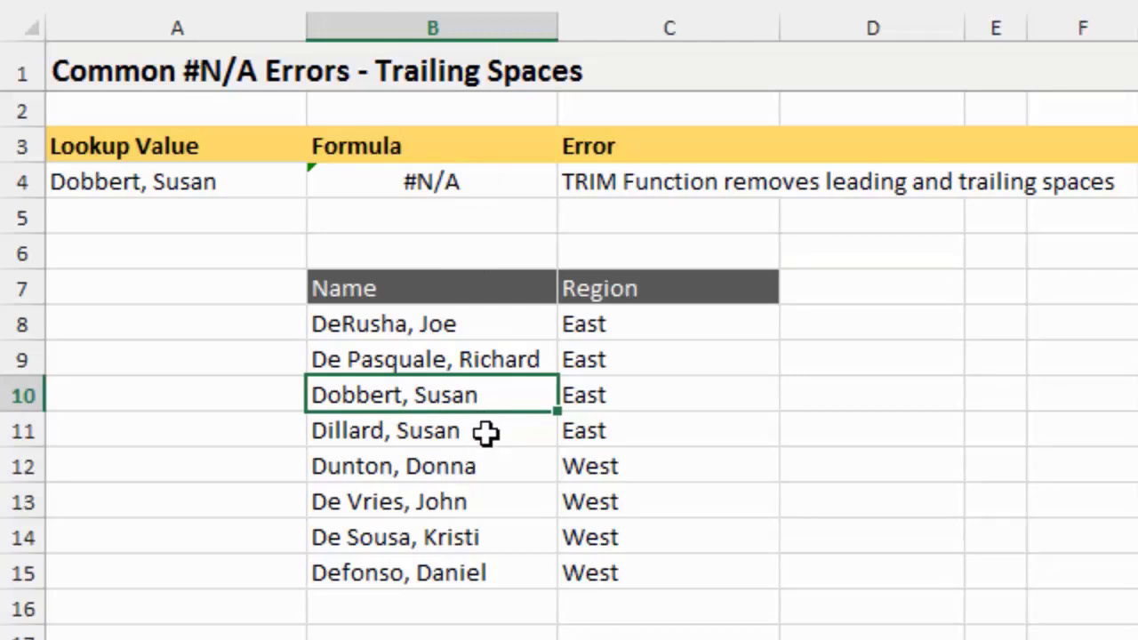
pyautogui.press('F2')
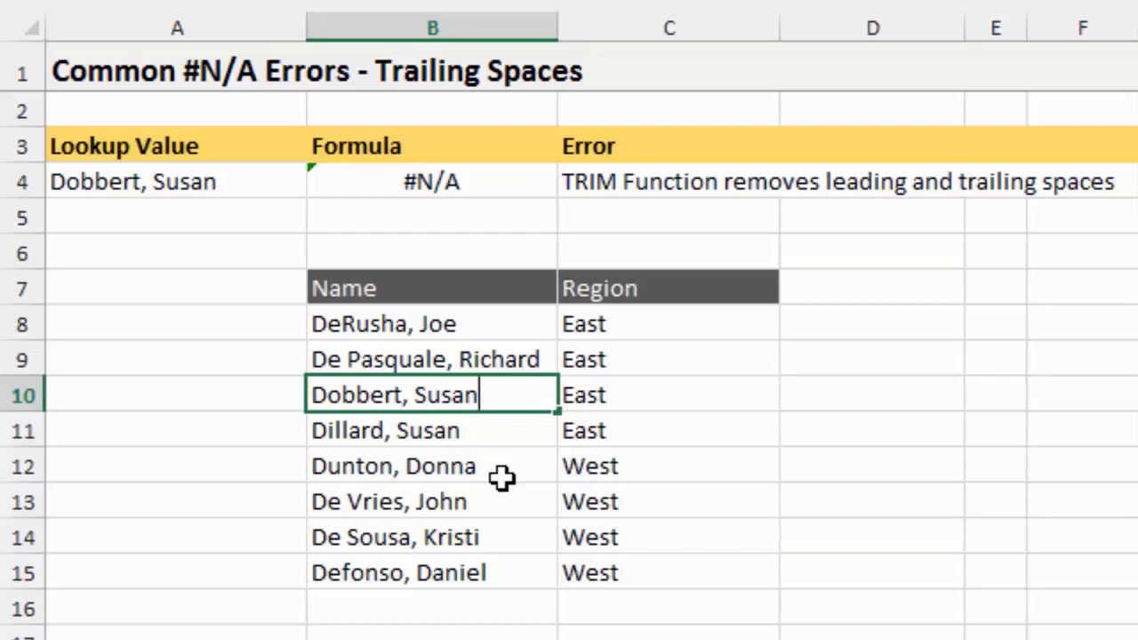
pyautogui.press('Return')
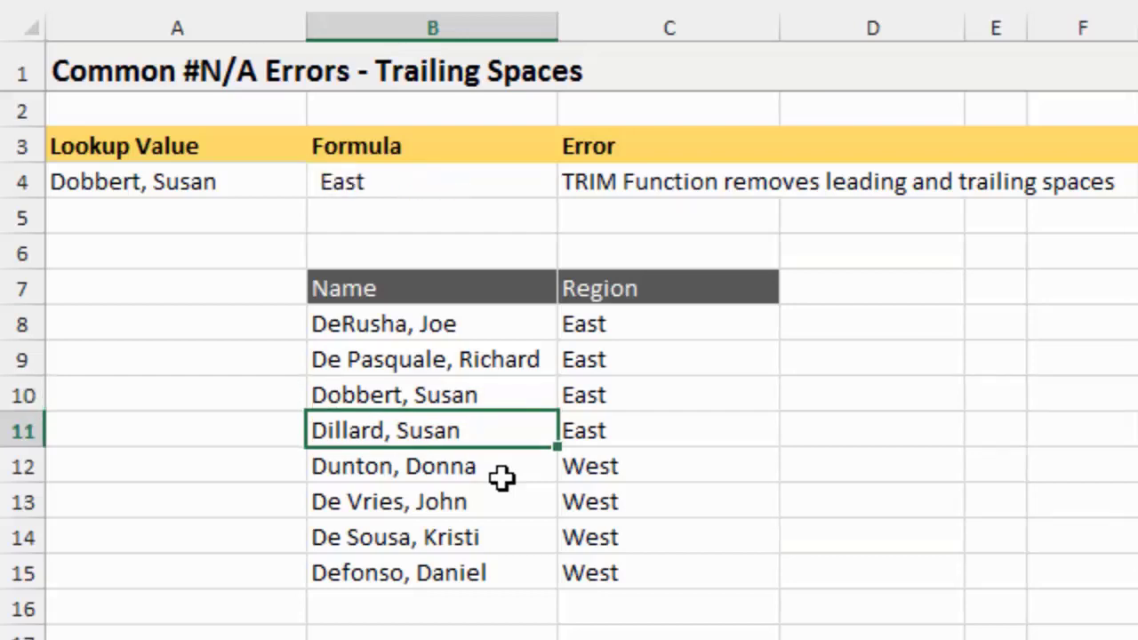
pyautogui.click(409, 185)
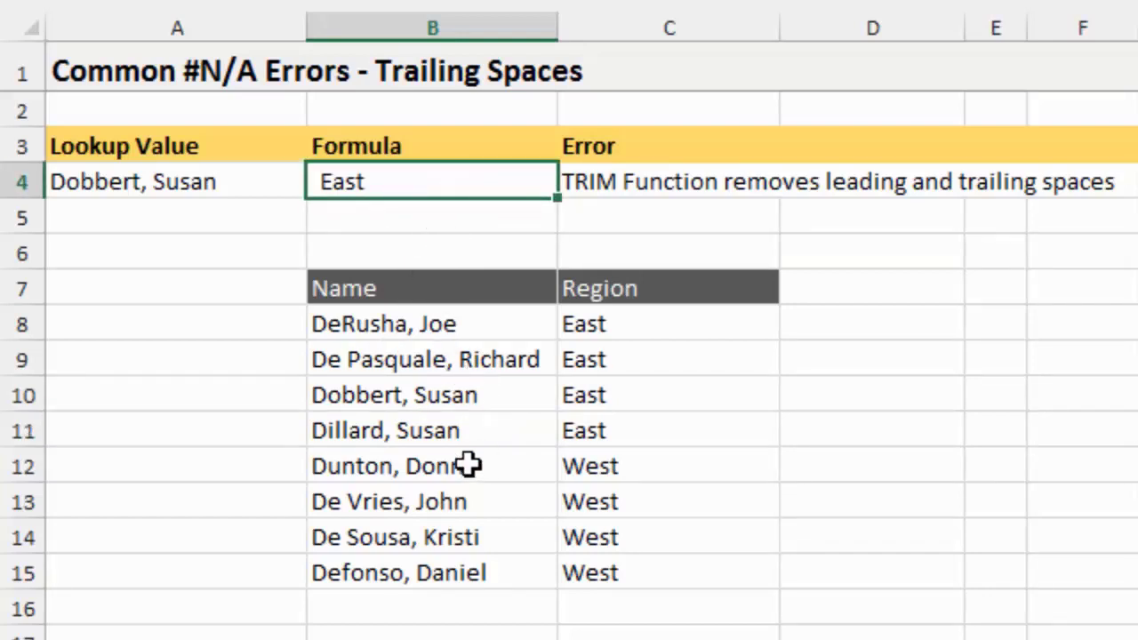
pyautogui.hotkey('ctrl', 'z')
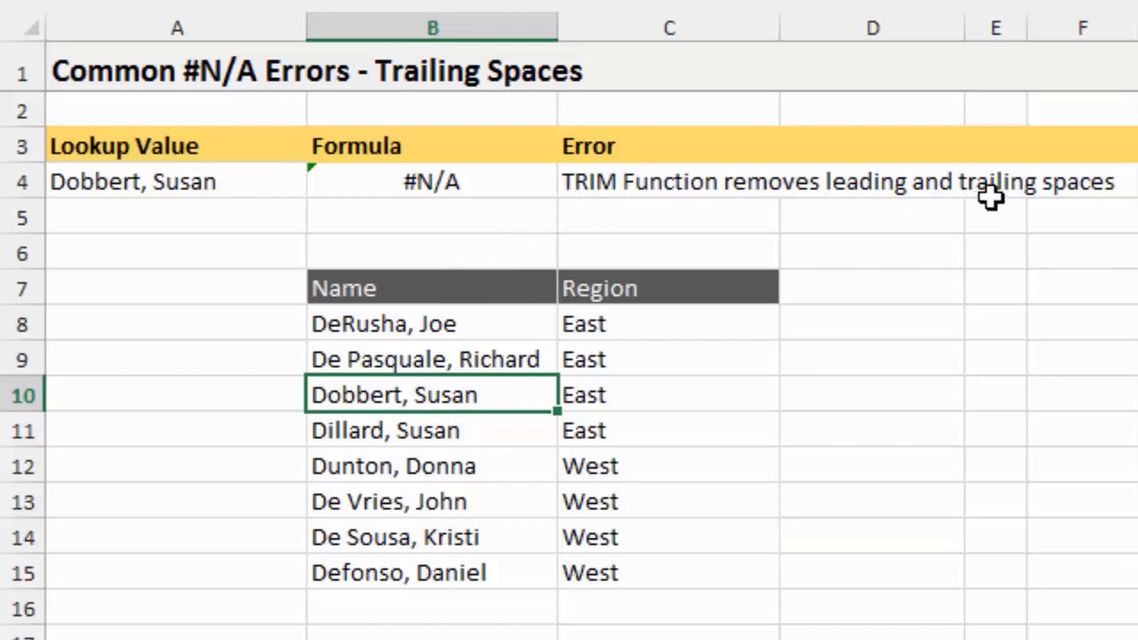
# Enter the formula =TRIM(B8) in A8 to strip extra spaces from the first name in the table
pyautogui.click(245, 322)
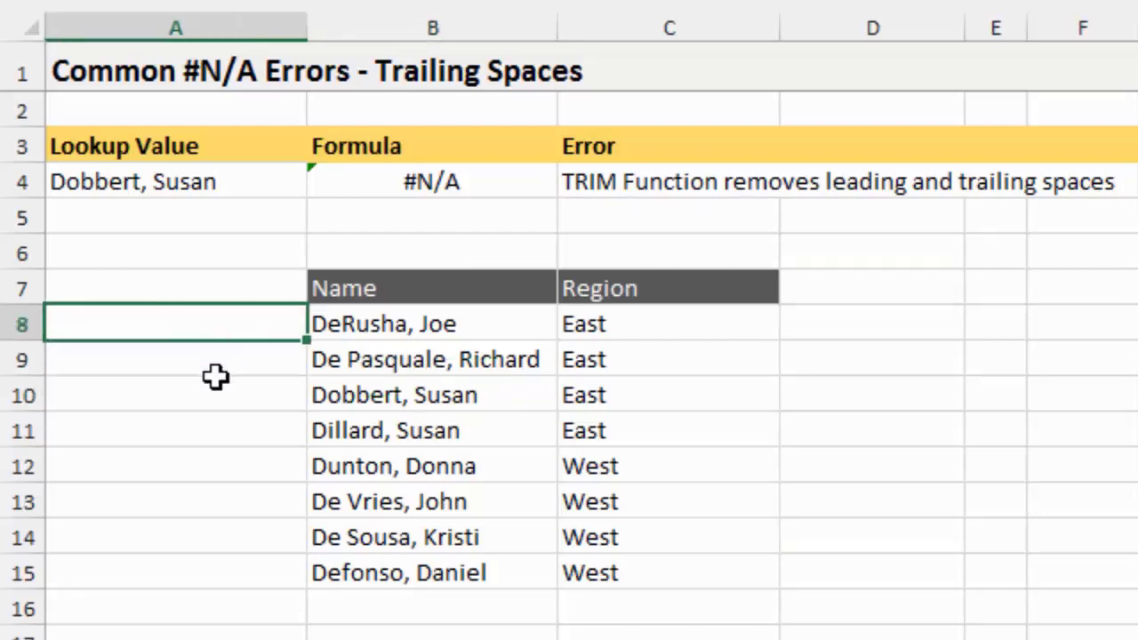
pyautogui.write('=')
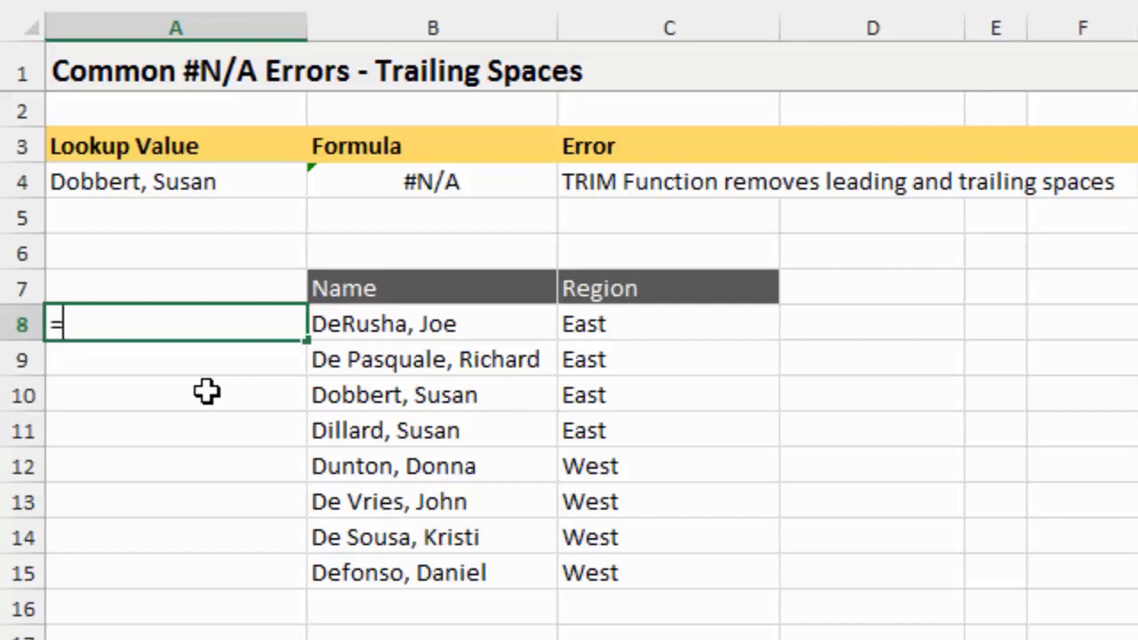
pyautogui.write('trim')
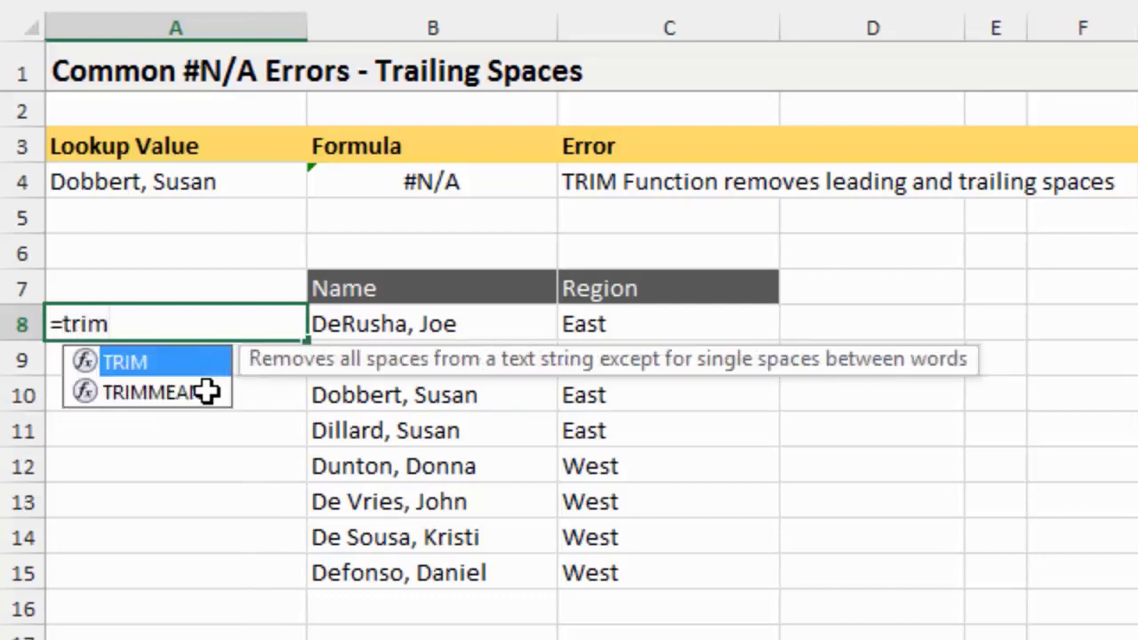
pyautogui.press('Tab')
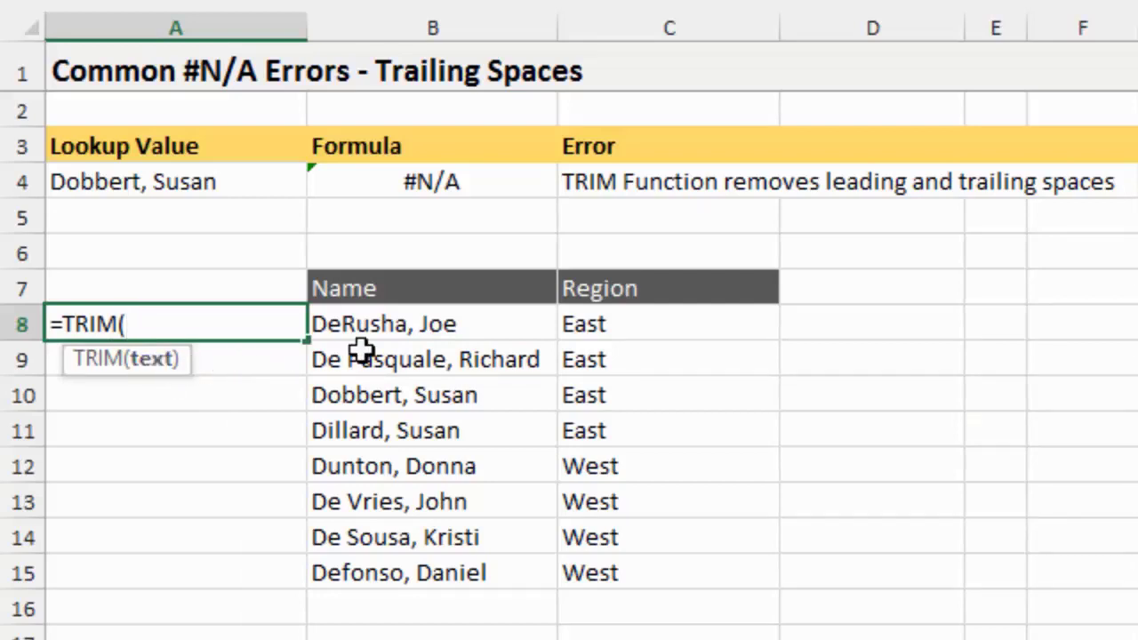
pyautogui.click(458, 323)
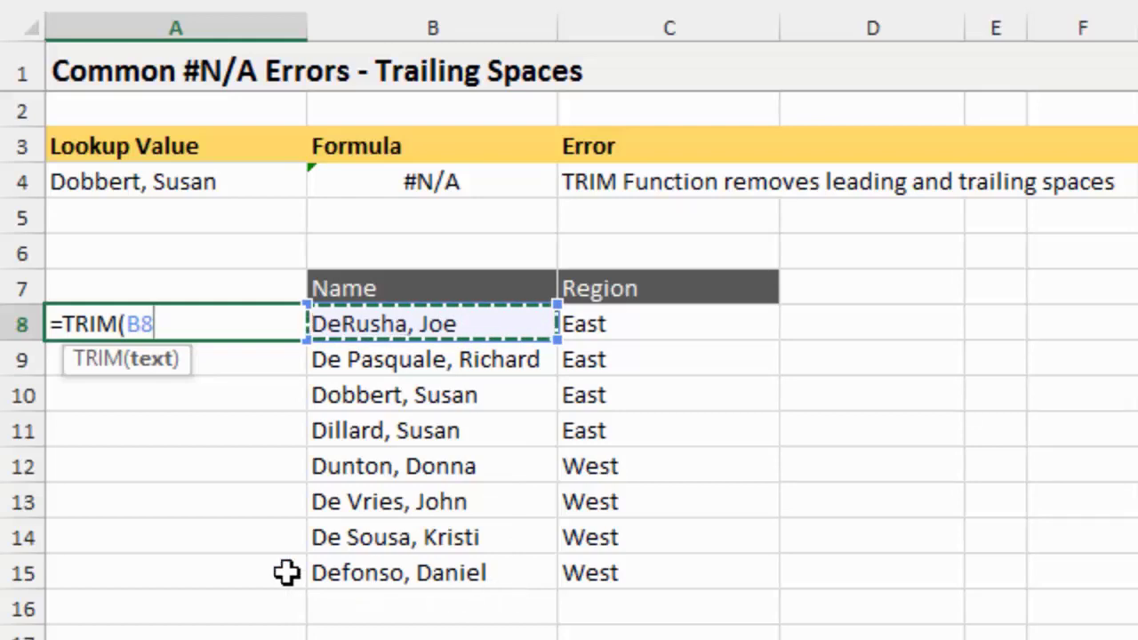
pyautogui.write(')')
pyautogui.press('Return')
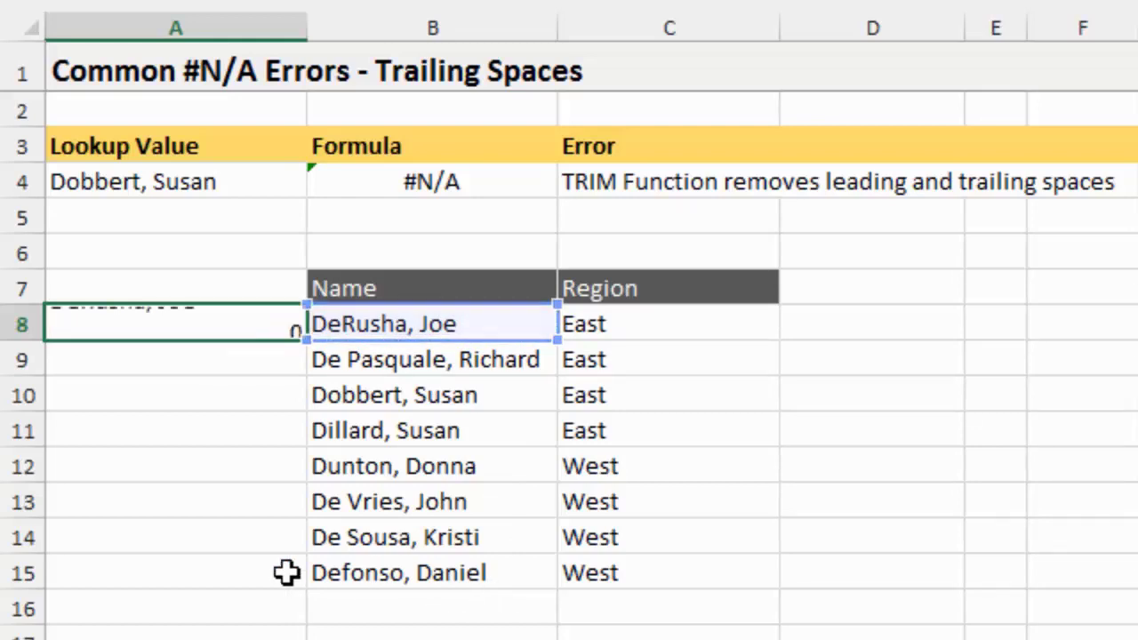
# Fill the TRIM formula from A8 down through A15
pyautogui.click(244, 323)
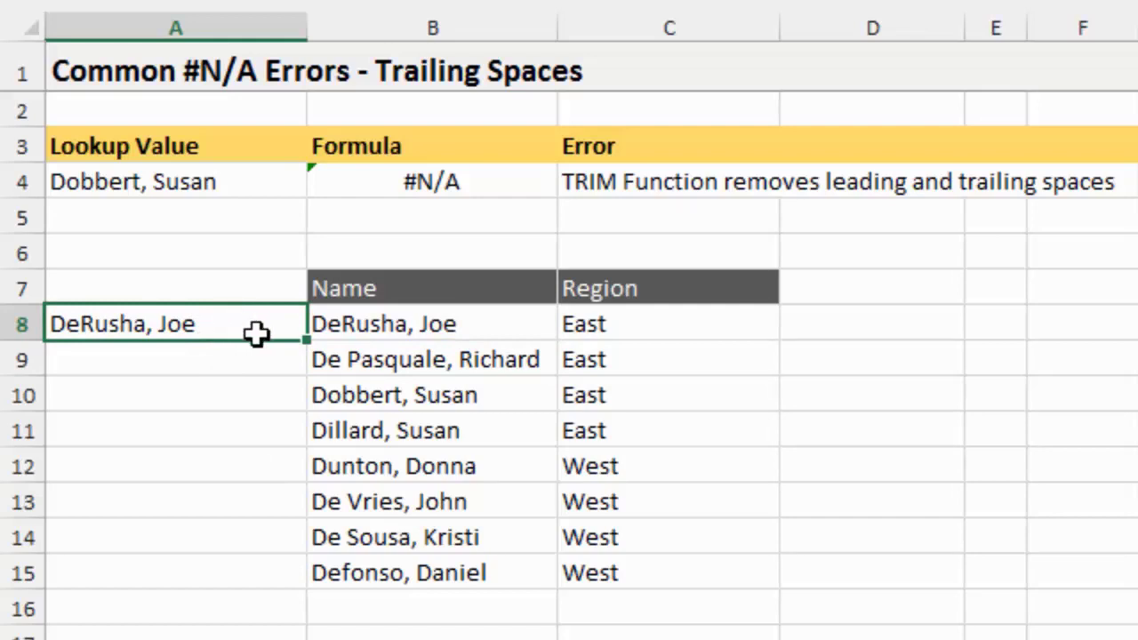
pyautogui.moveTo(305, 387); pyautogui.dragTo(312, 581)
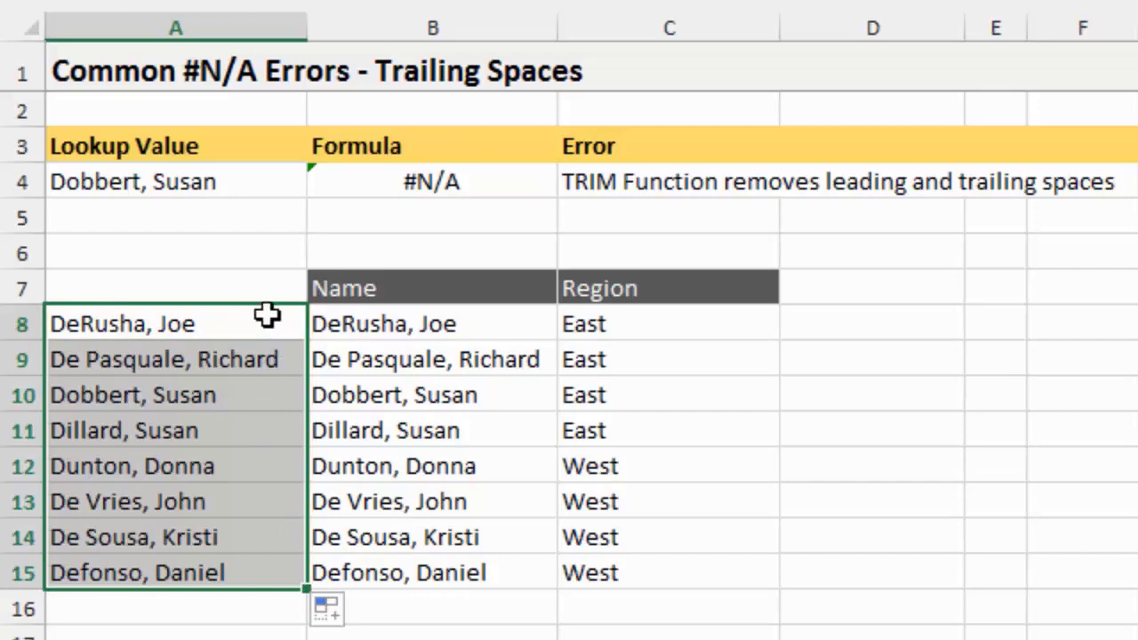
pyautogui.click(258, 442)
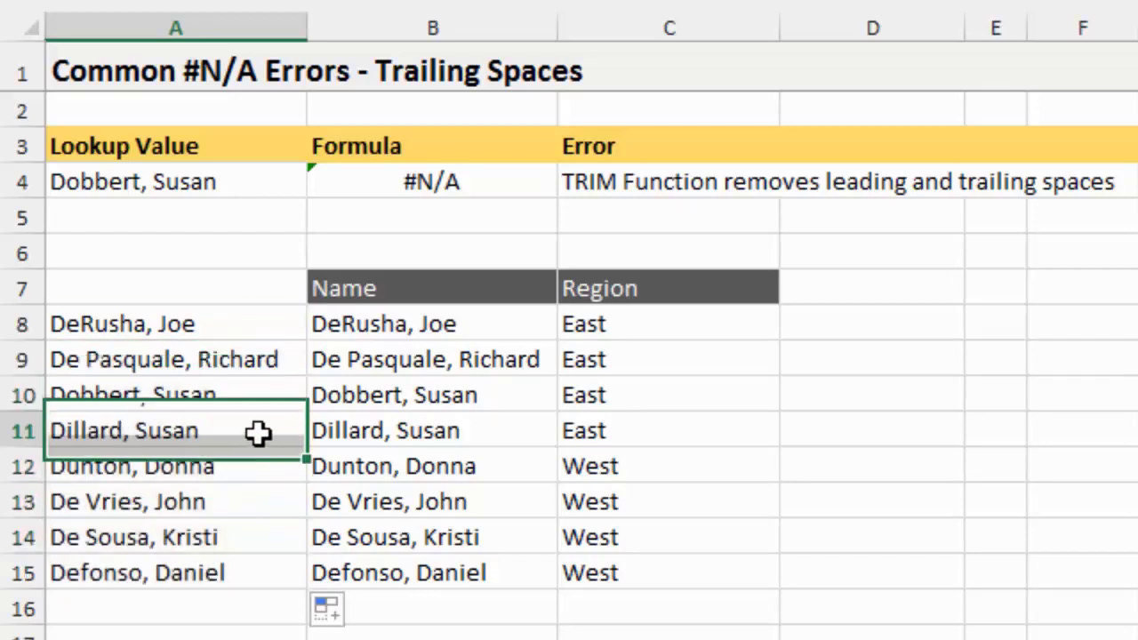
# Check the name in B10 for trailing spaces and compare it with the trimmed name in A10
pyautogui.click(509, 396)
pyautogui.press('F2')
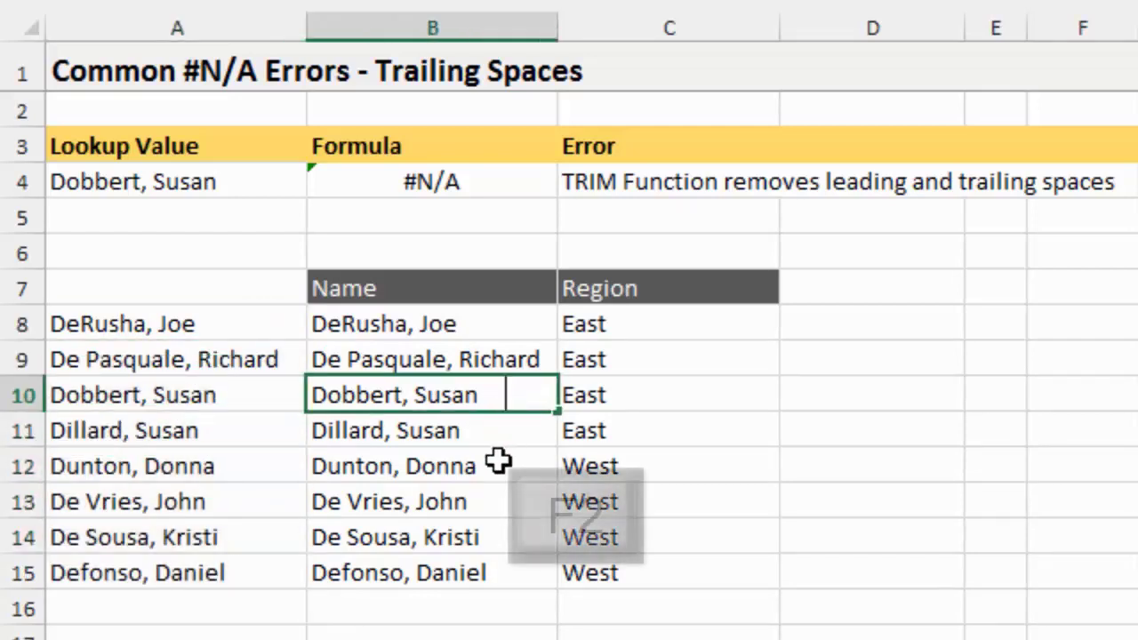
pyautogui.press('Escape')
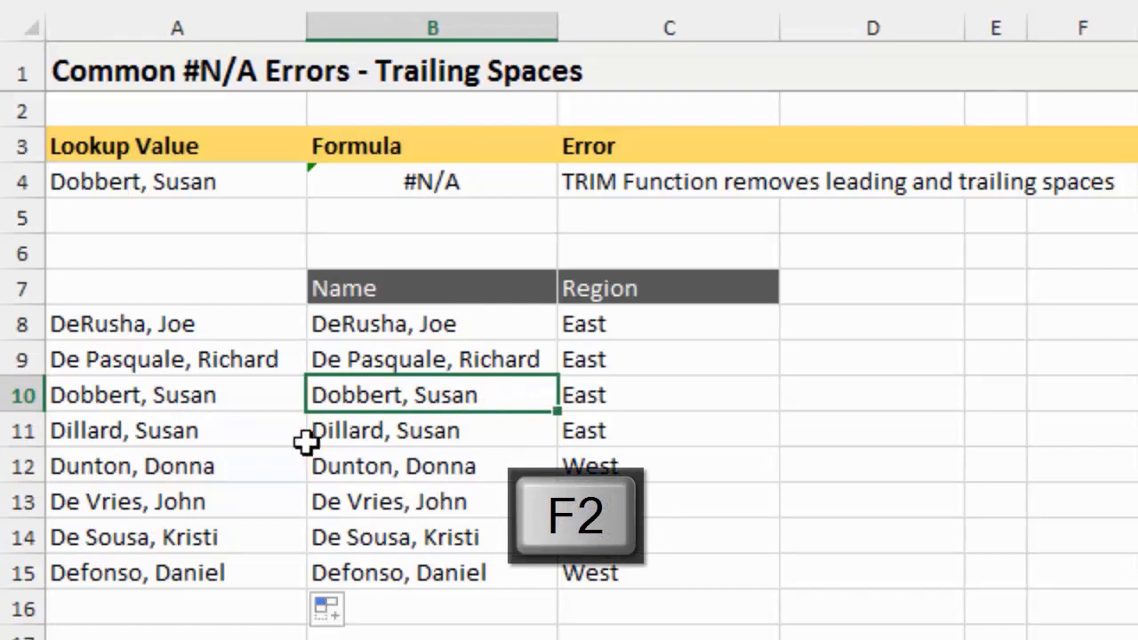
pyautogui.click(258, 396)
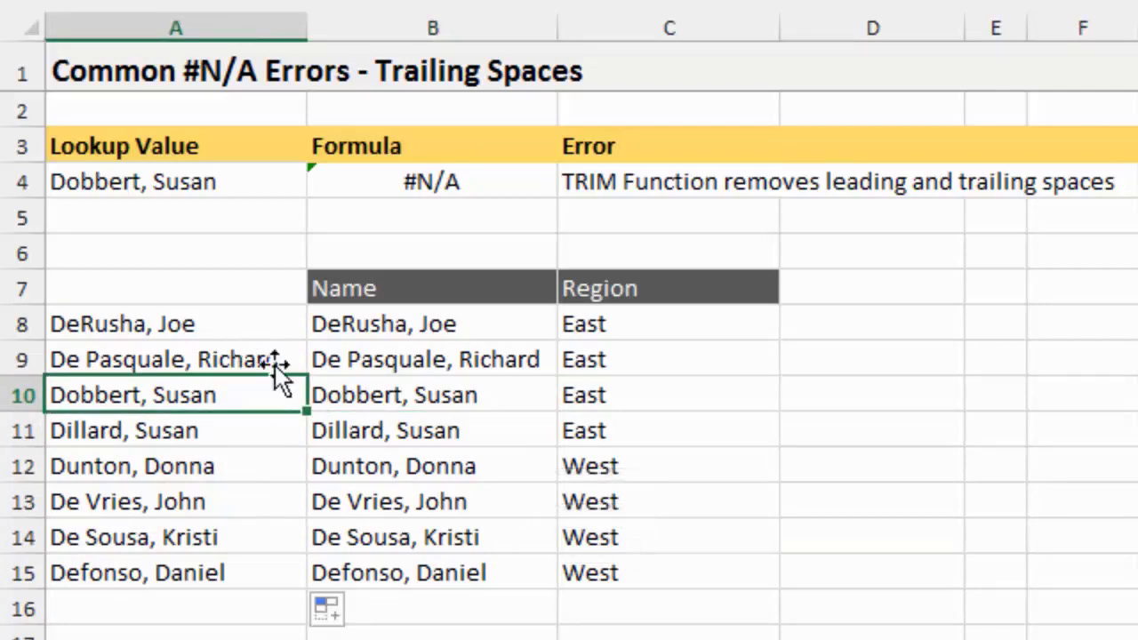
# Extend the VLOOKUP table array in B4 to $A$8:$C$15 and set its column index to 3
pyautogui.click(371, 183)
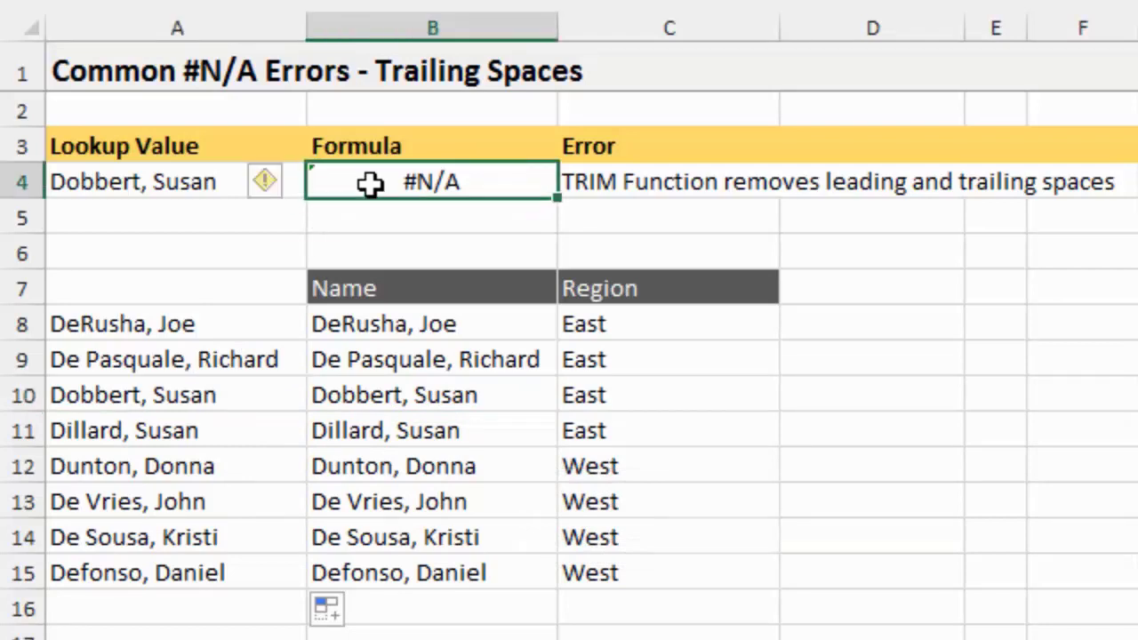
pyautogui.doubleClick(371, 183)
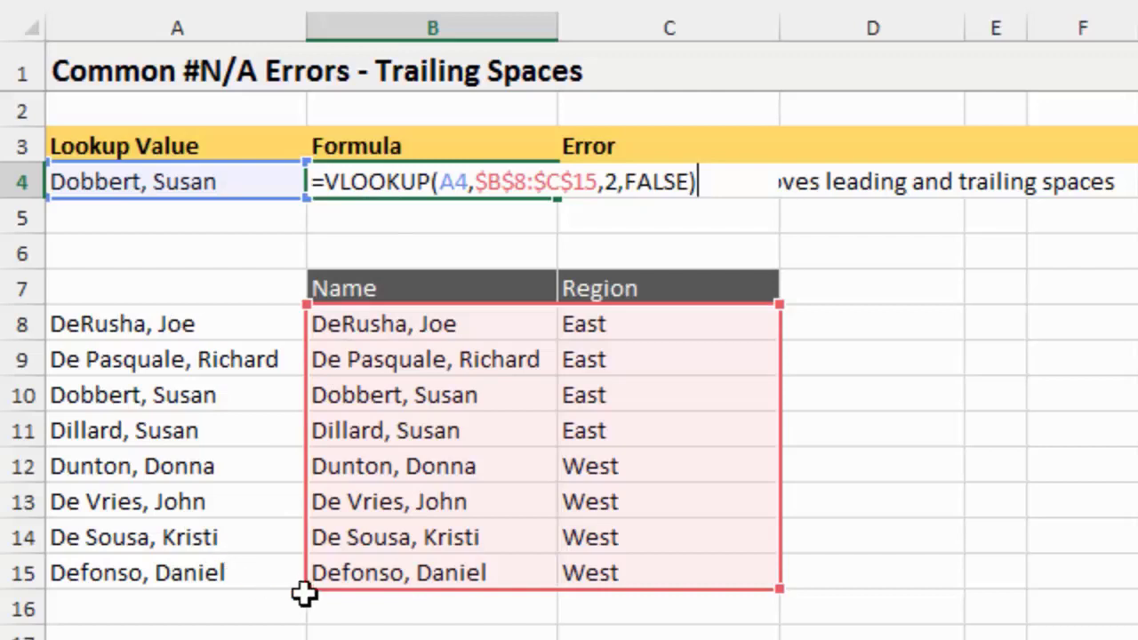
pyautogui.moveTo(304, 591); pyautogui.dragTo(58, 588)
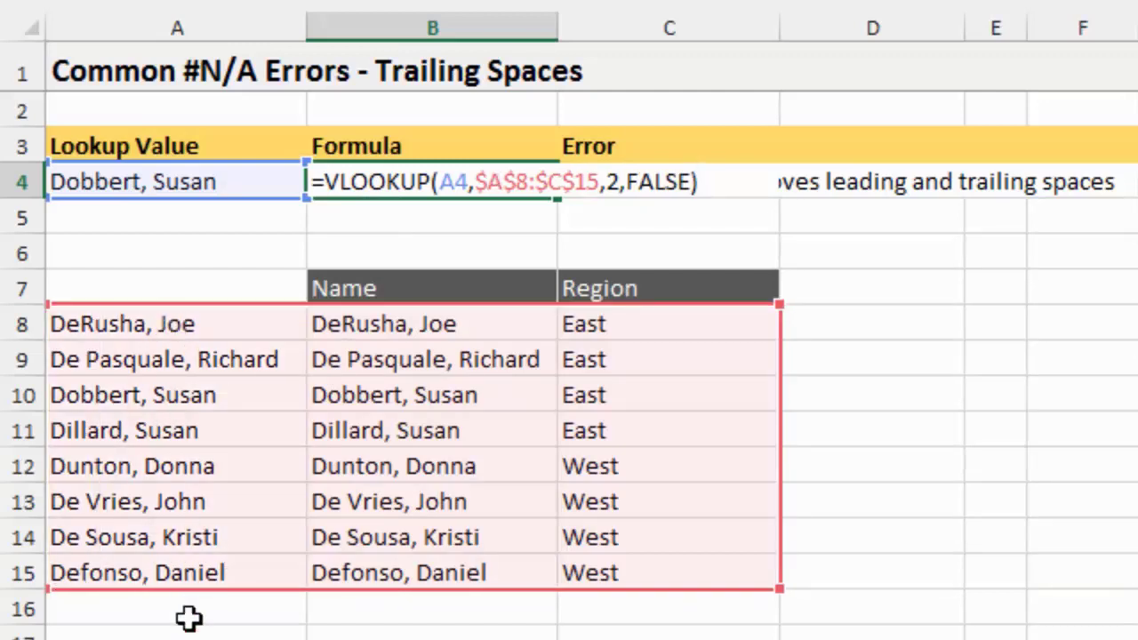
pyautogui.click(613, 178)
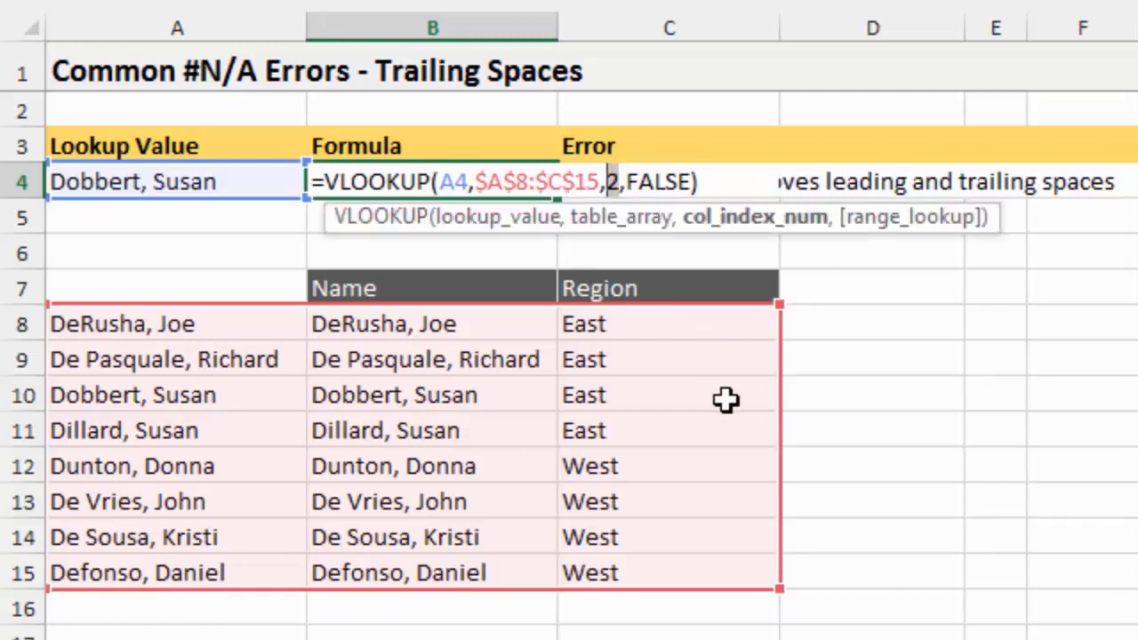
pyautogui.write('3')
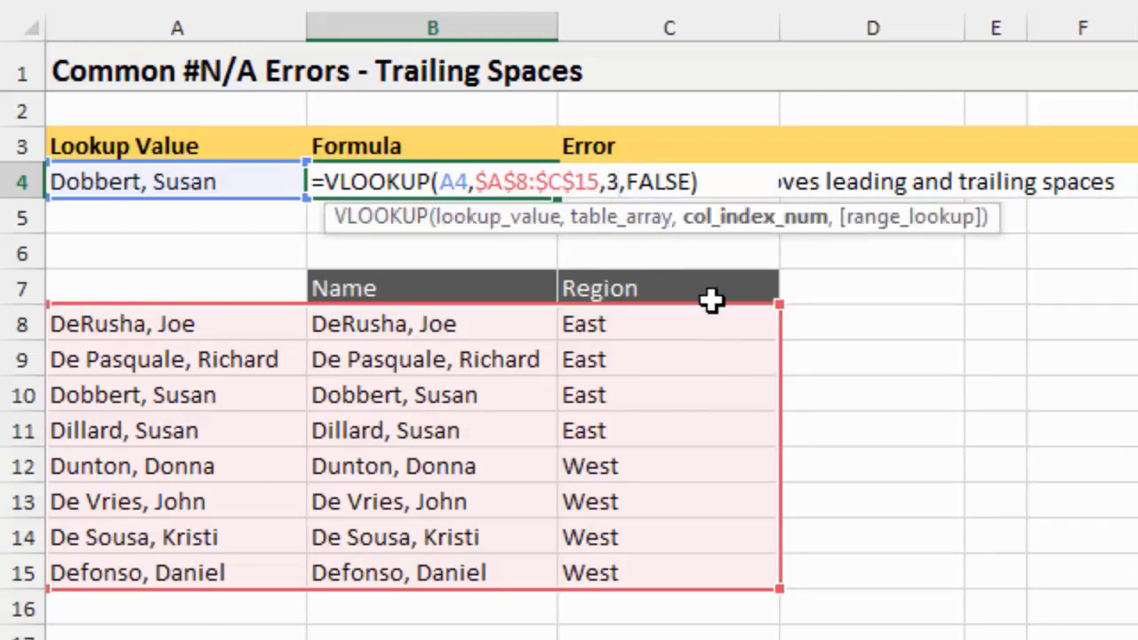
pyautogui.press('Return')
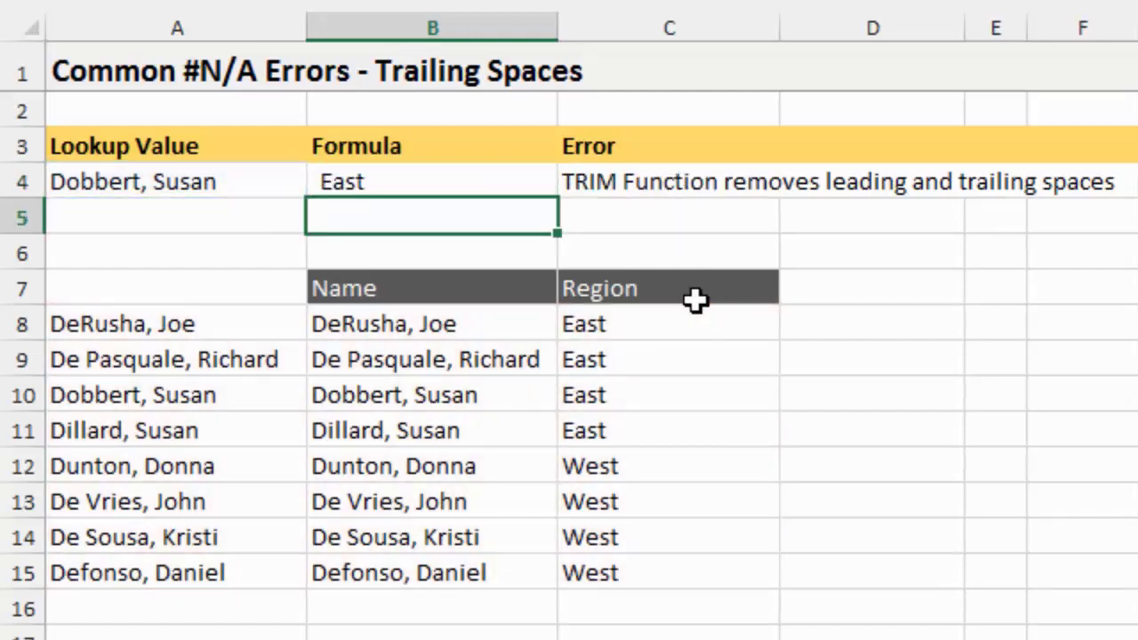
# Review the VLOOKUP formula in B4 and check the original name in B8 for trailing spaces
pyautogui.click(404, 187)
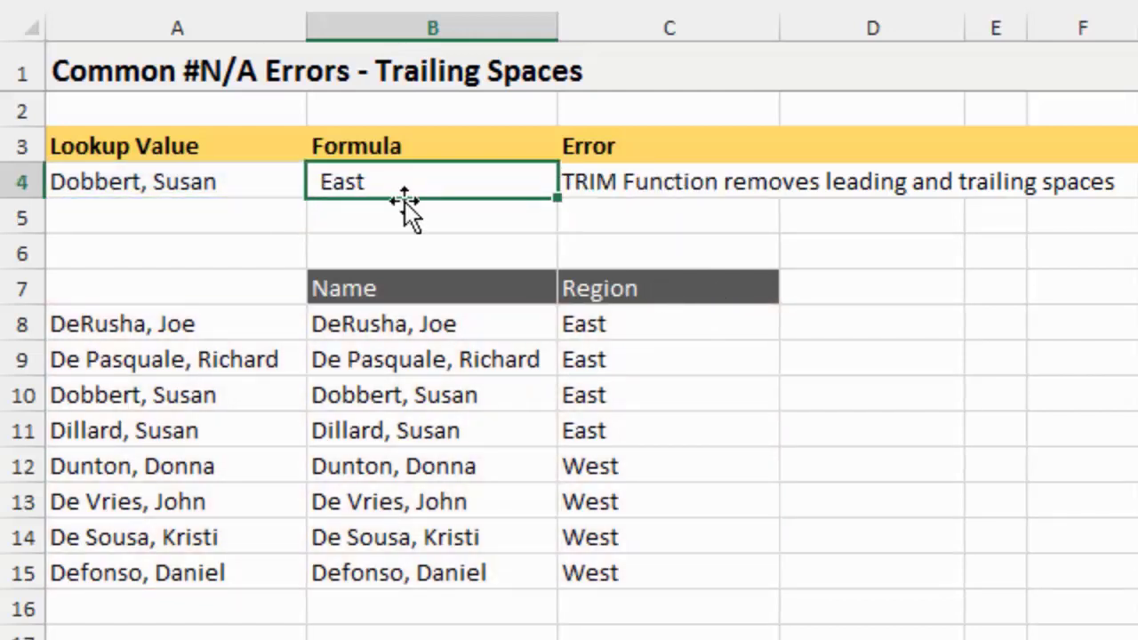
pyautogui.press('F2')
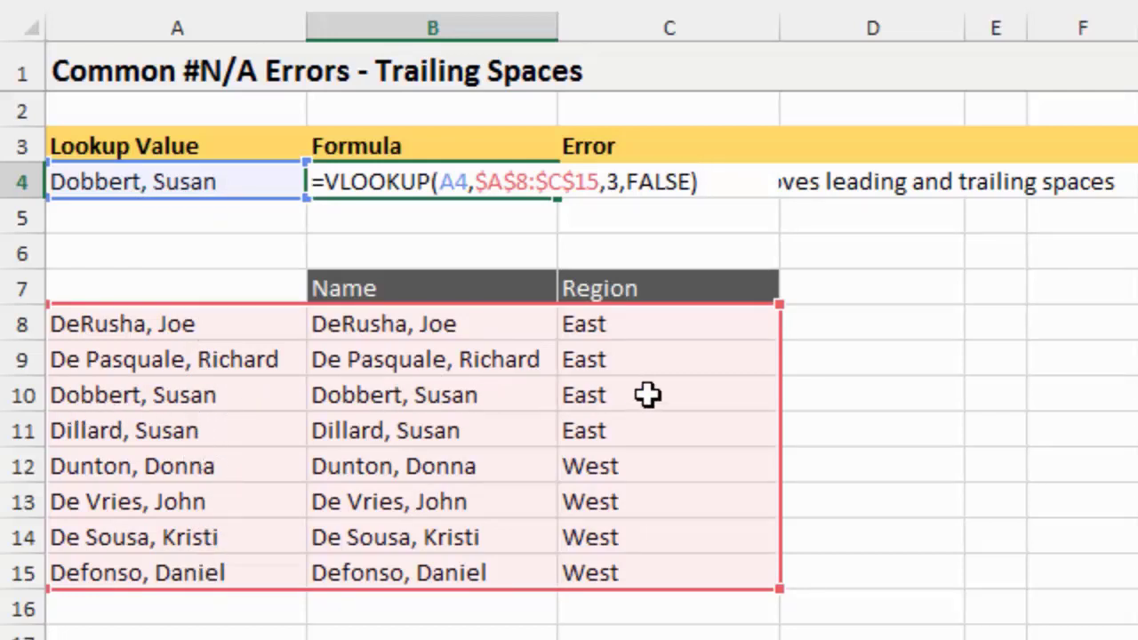
pyautogui.press('Return')
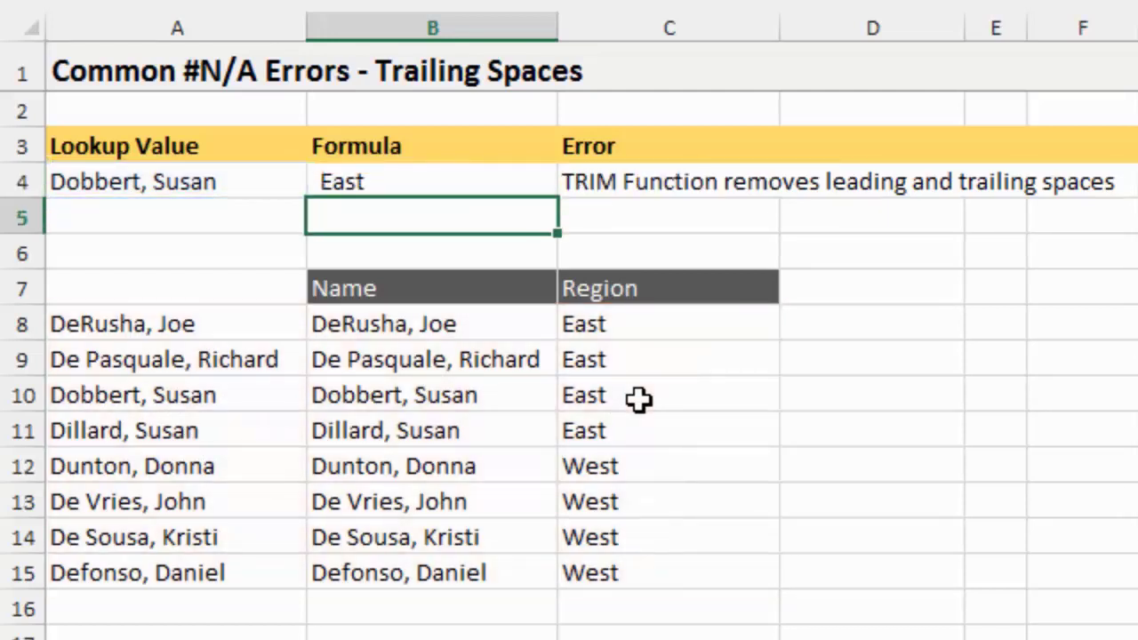
pyautogui.click(526, 325)
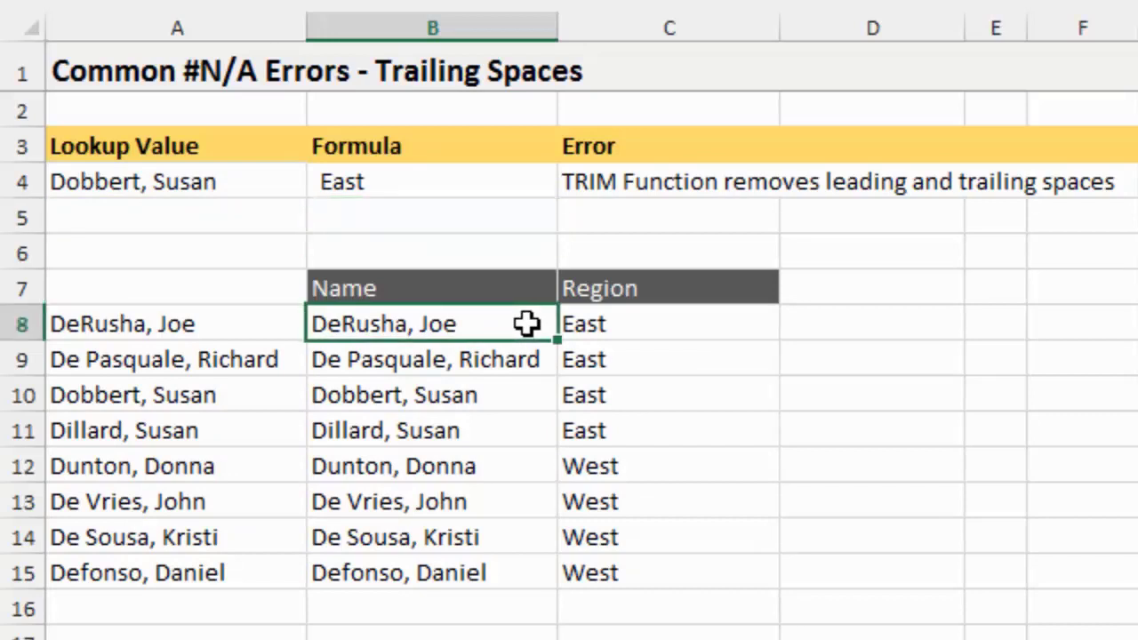
pyautogui.doubleClick(460, 325)
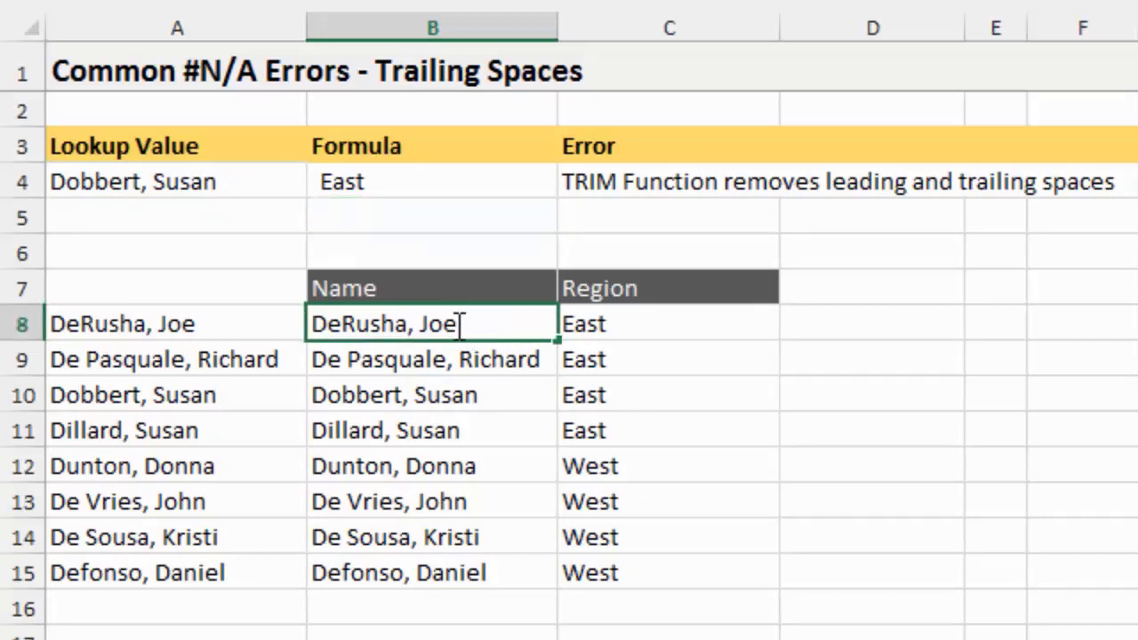
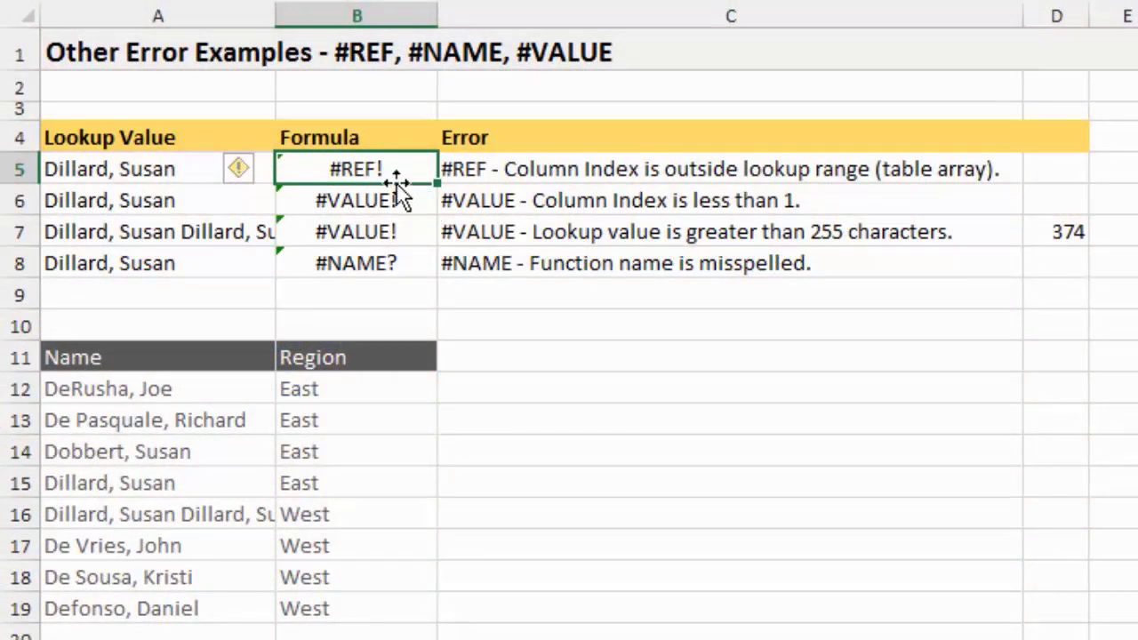
# Examine the #REF! formula in B5 and set its VLOOKUP column index to 2
pyautogui.press('F2')
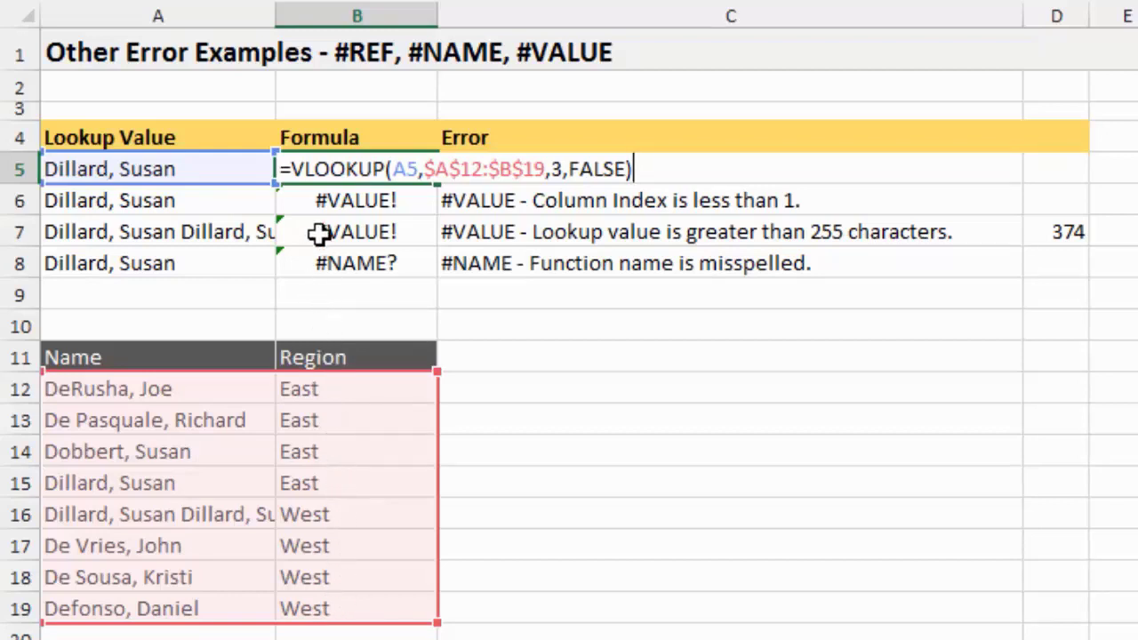
pyautogui.hotkey('ctrl', 'Return')
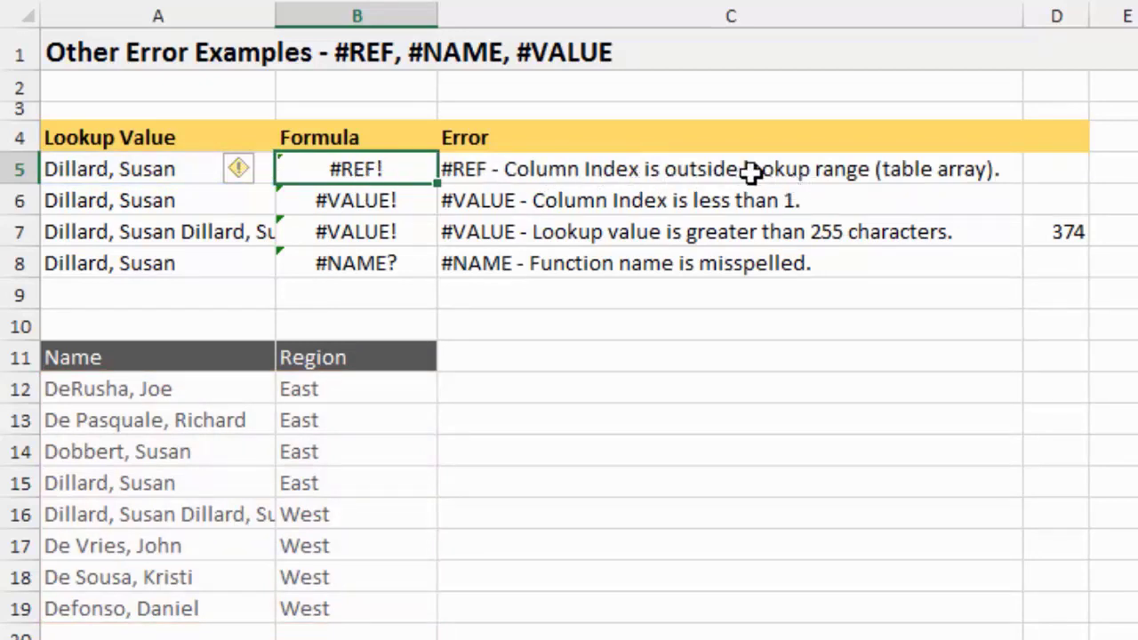
pyautogui.doubleClick(406, 175)
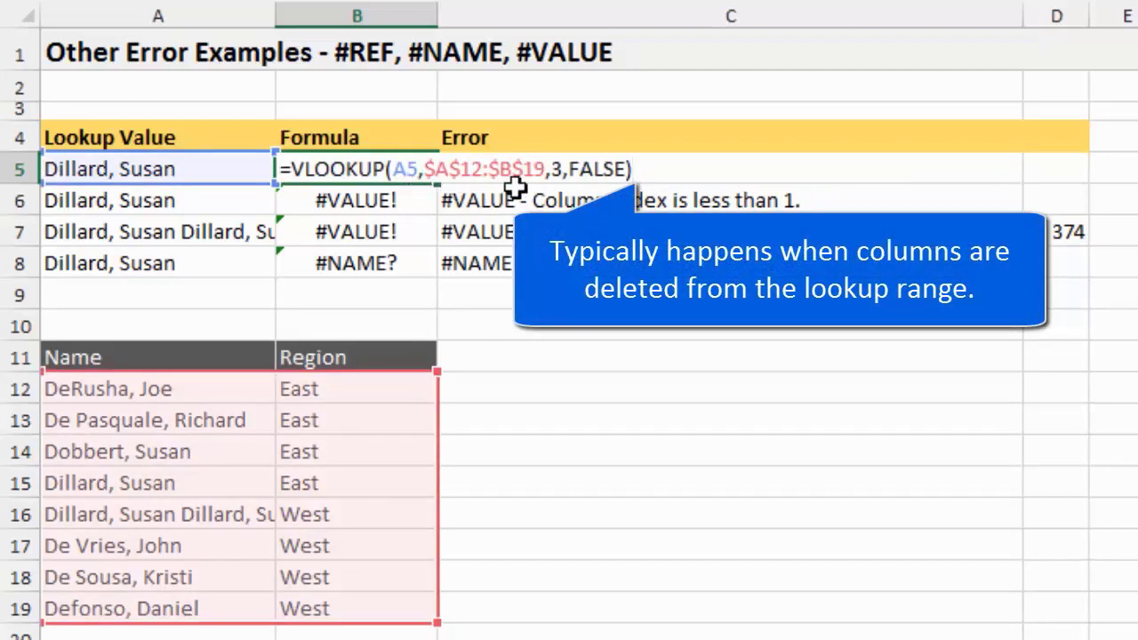
pyautogui.doubleClick(556, 171)
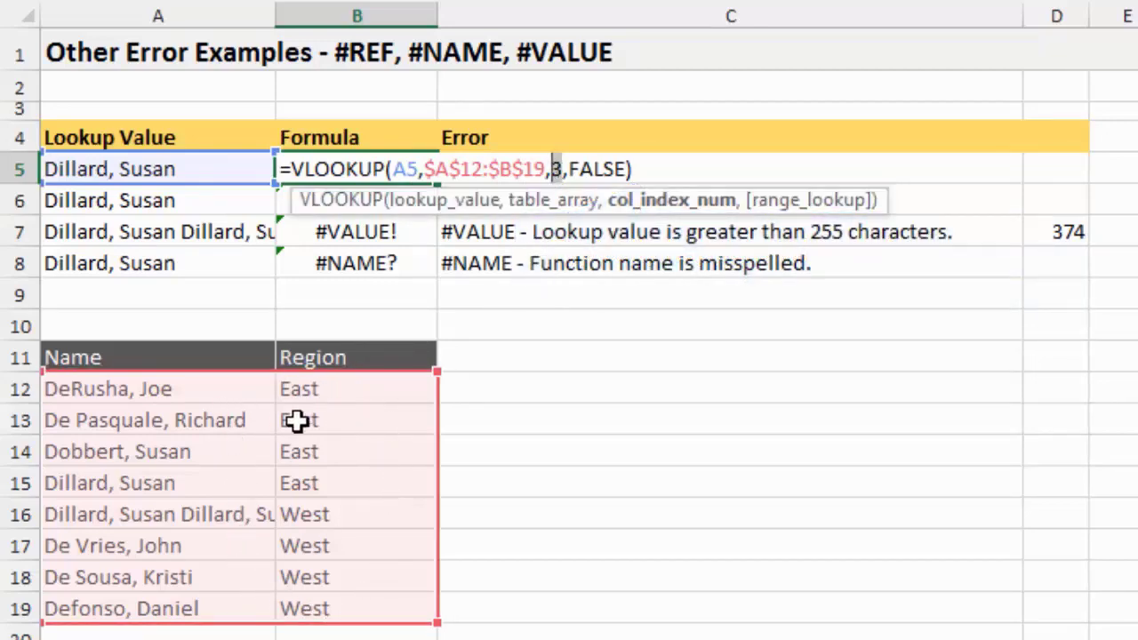
pyautogui.doubleClick(560, 169)
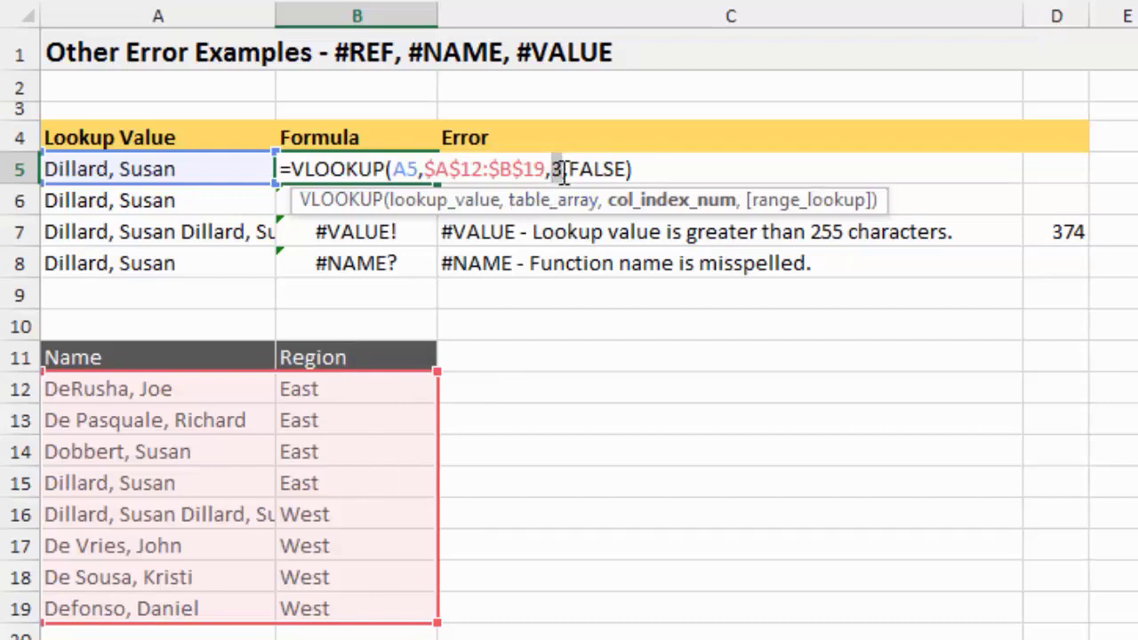
pyautogui.write('2')
pyautogui.press('Return')
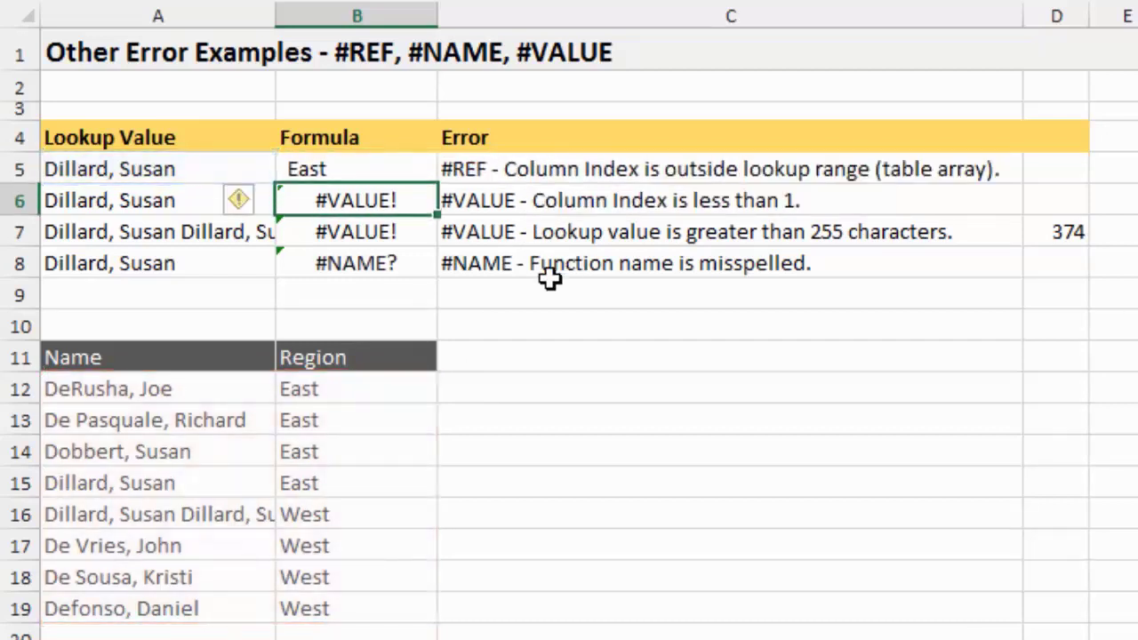
pyautogui.click(391, 170)
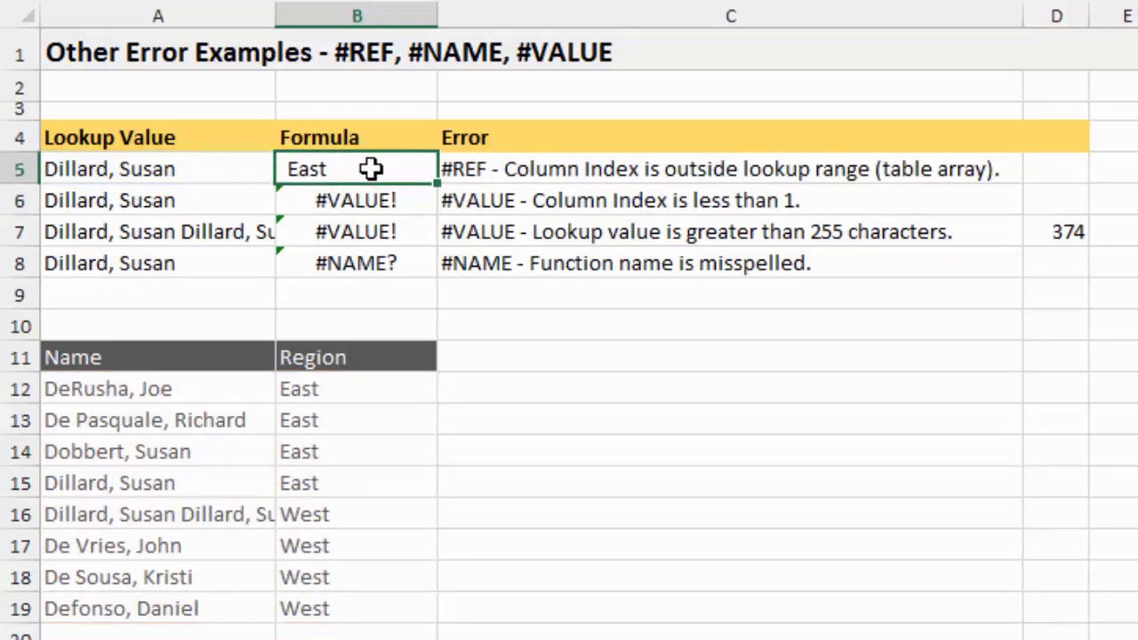
# Try using 0 instead of FALSE as the range lookup argument in B6's VLOOKUP, and restore FALSE
pyautogui.click(402, 206)
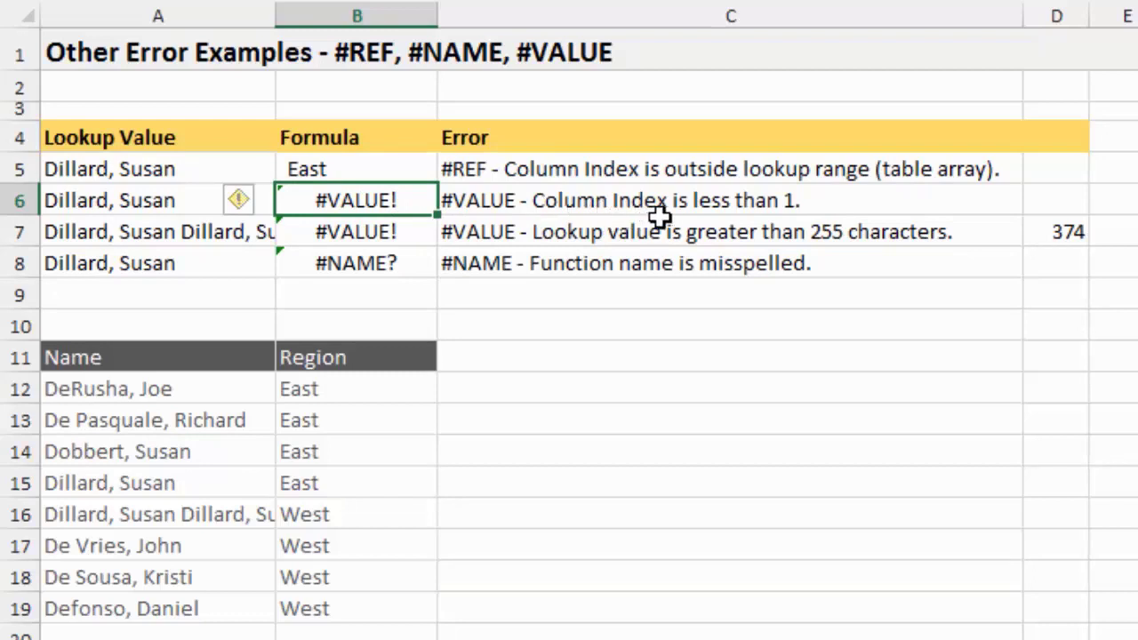
pyautogui.doubleClick(404, 209)
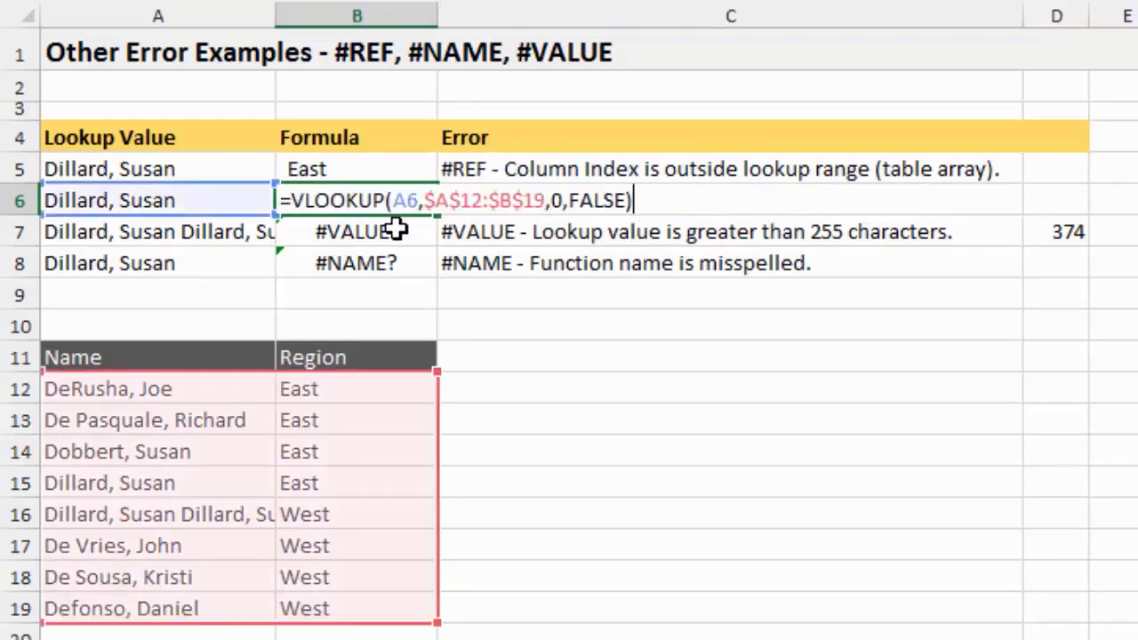
pyautogui.click(553, 199)
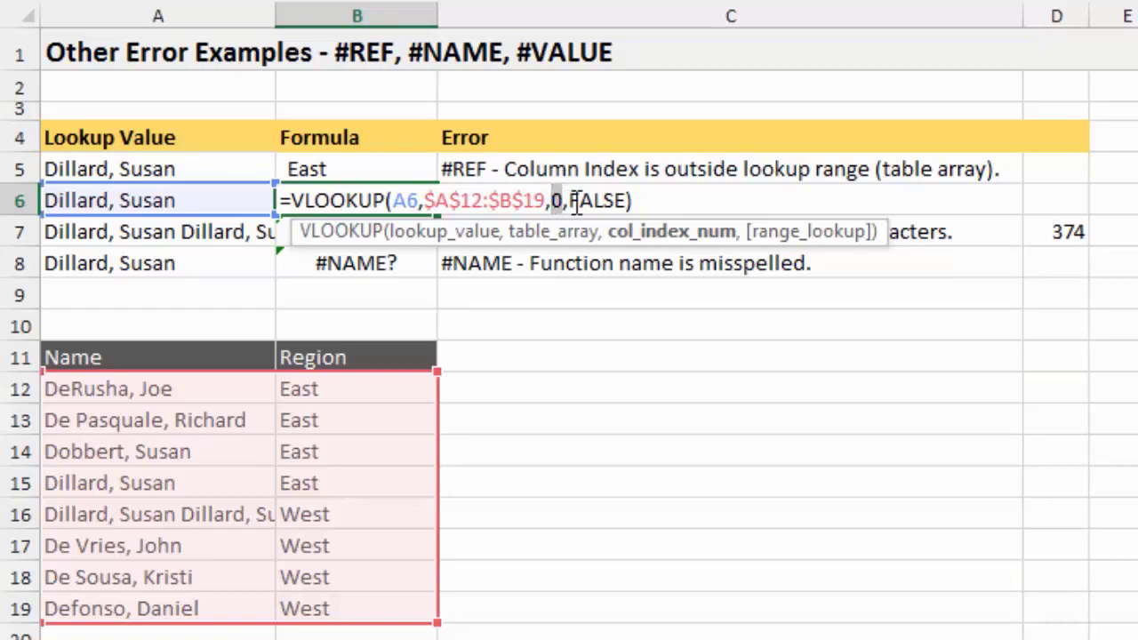
pyautogui.moveTo(573, 202); pyautogui.dragTo(627, 203)
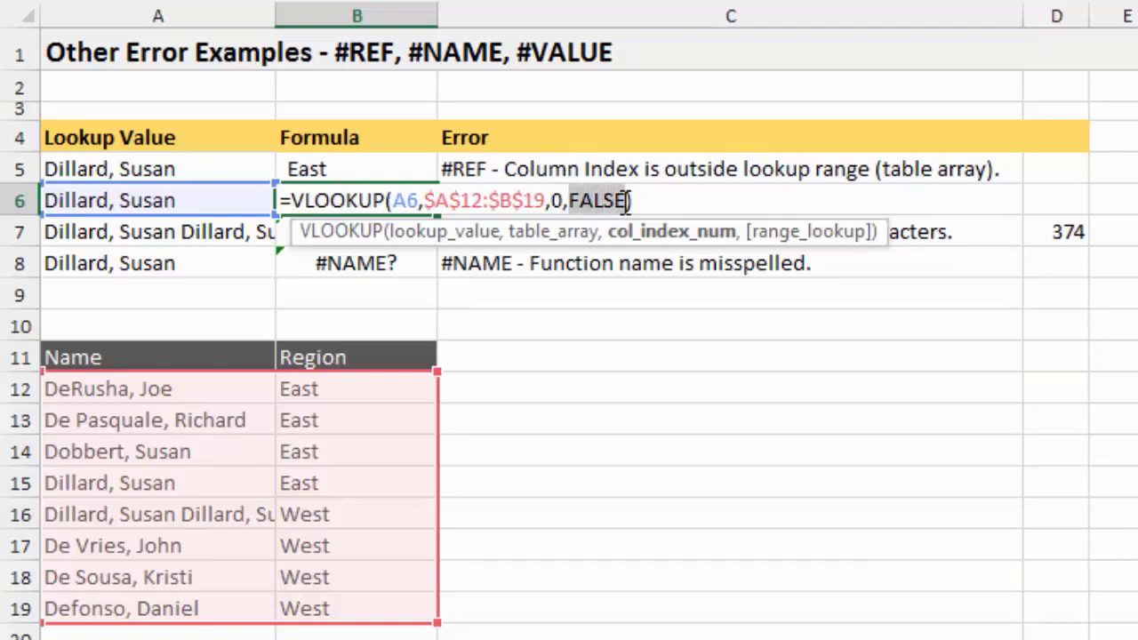
pyautogui.click(627, 202)
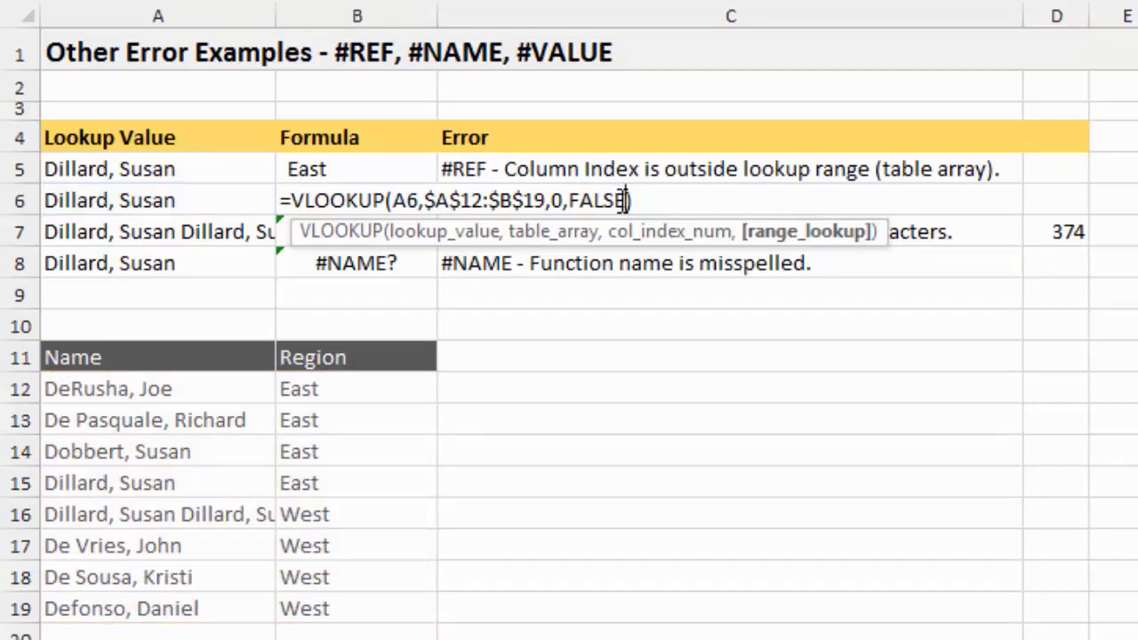
pyautogui.doubleClick(622, 200)
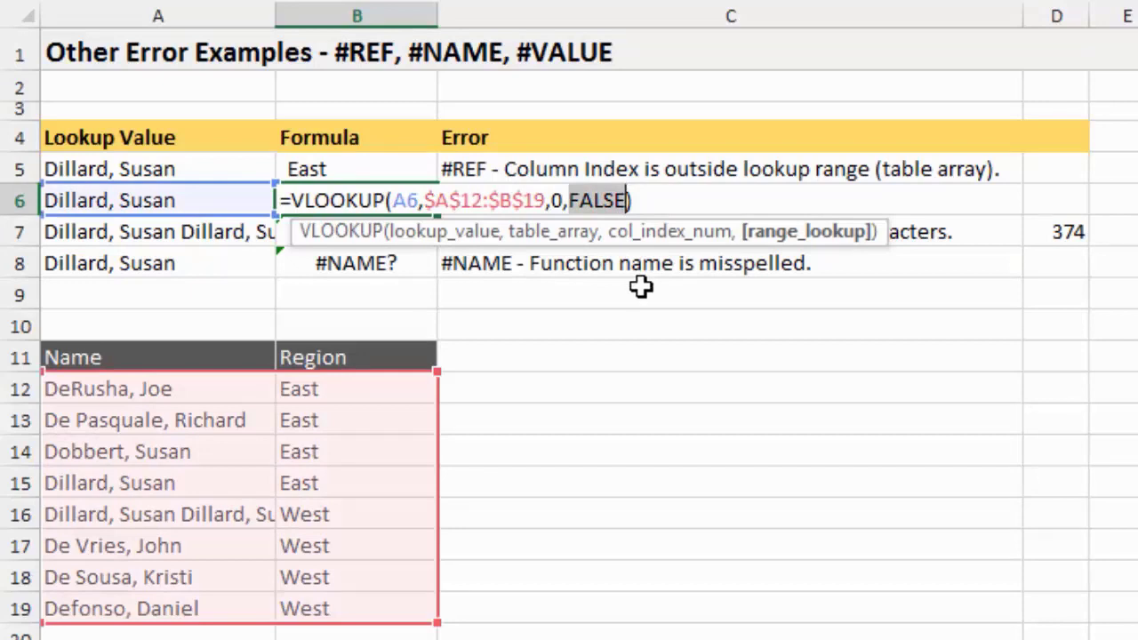
pyautogui.write('0')
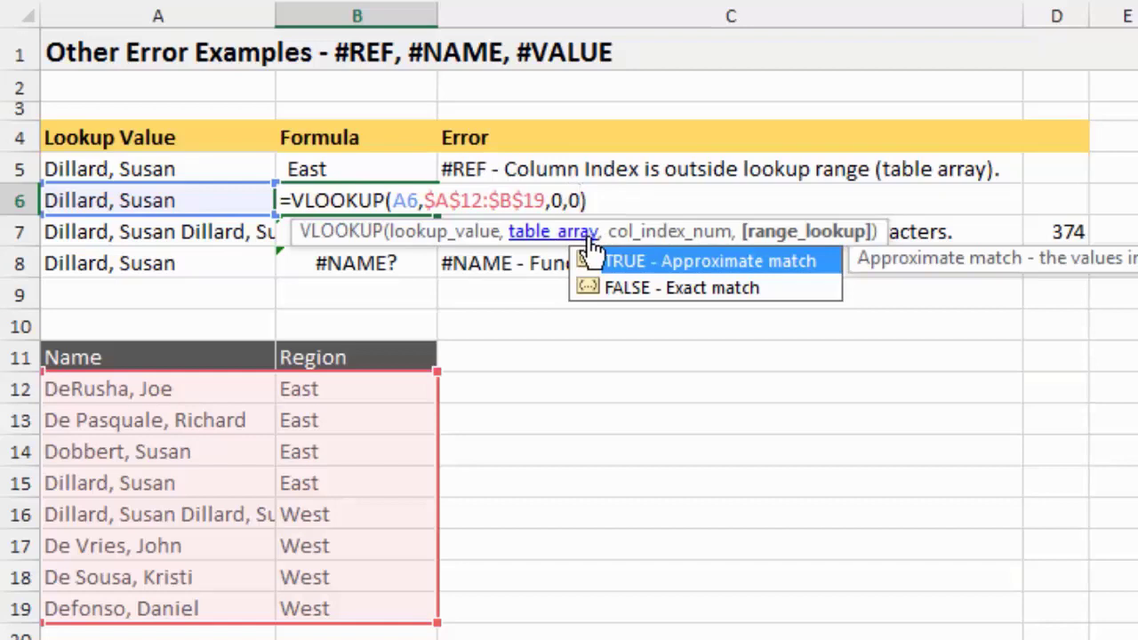
pyautogui.press('Down')
pyautogui.press('Tab')
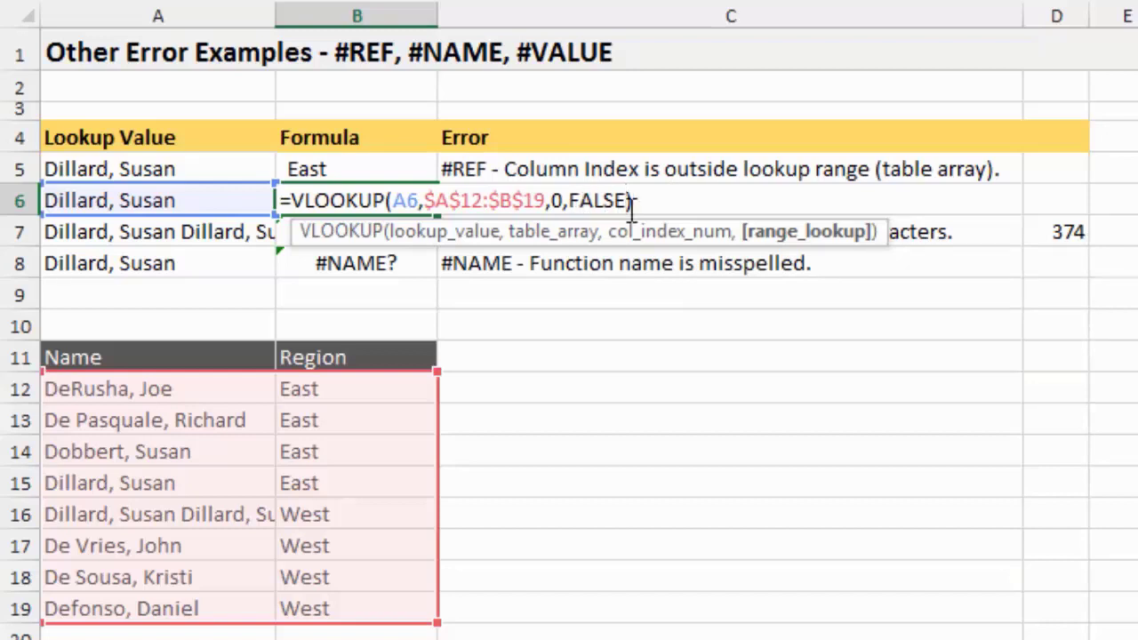
# Set the column index of the VLOOKUP in B6 to 2
pyautogui.click(558, 197)
pyautogui.write('2')
pyautogui.press('Return')
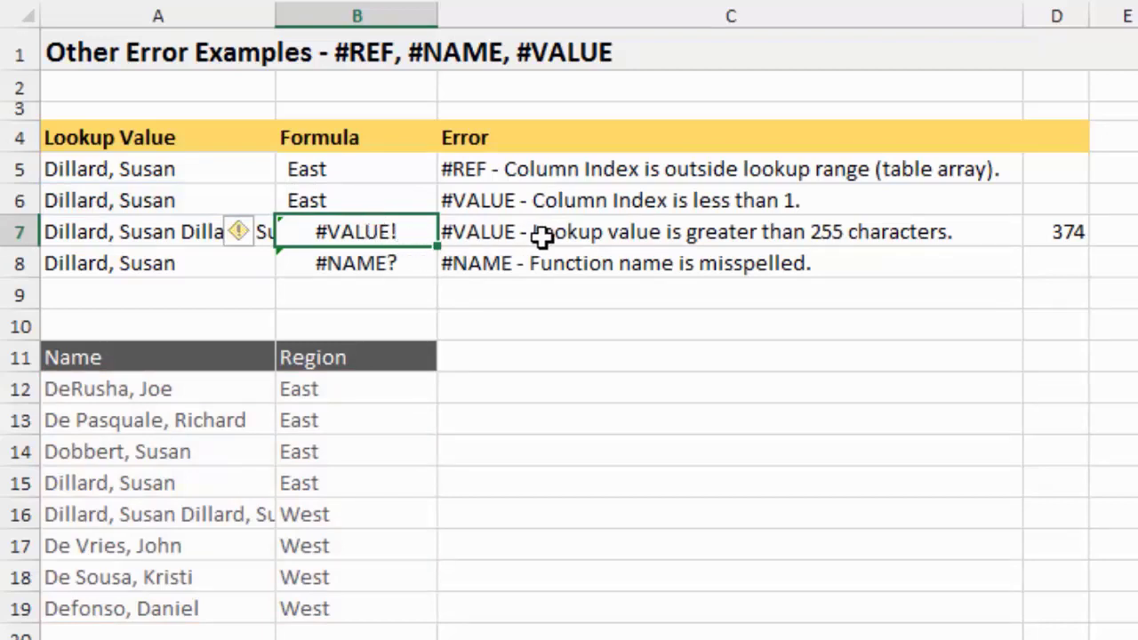
# Inspect the full lookup text in A7 and the LEN formula in D7 that counts its characters
pyautogui.click(162, 235)
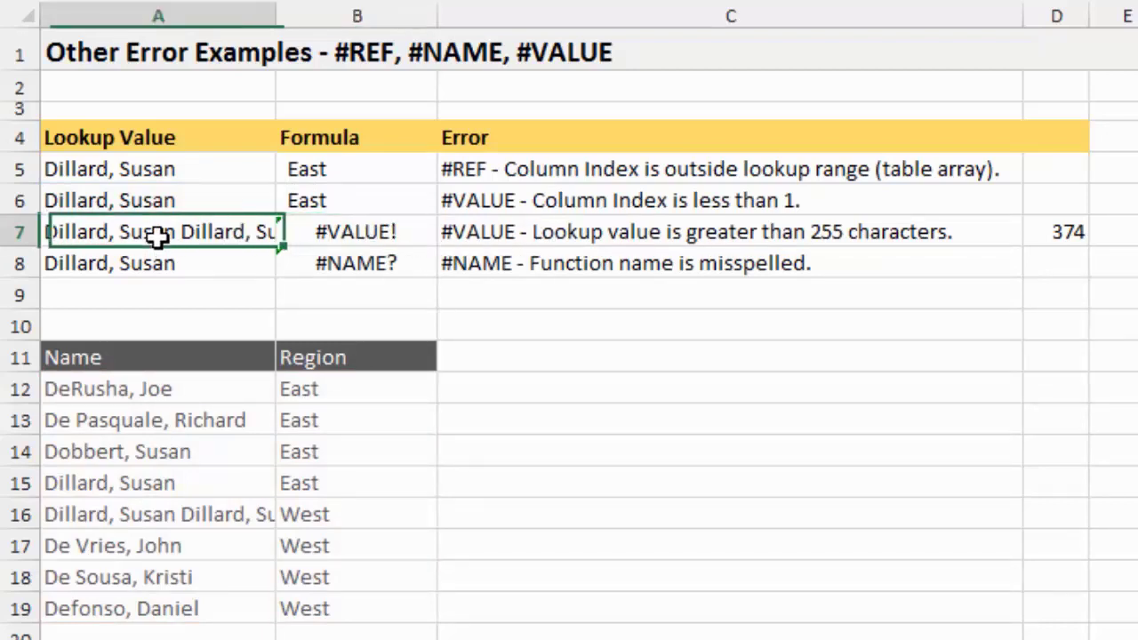
pyautogui.press('F2')
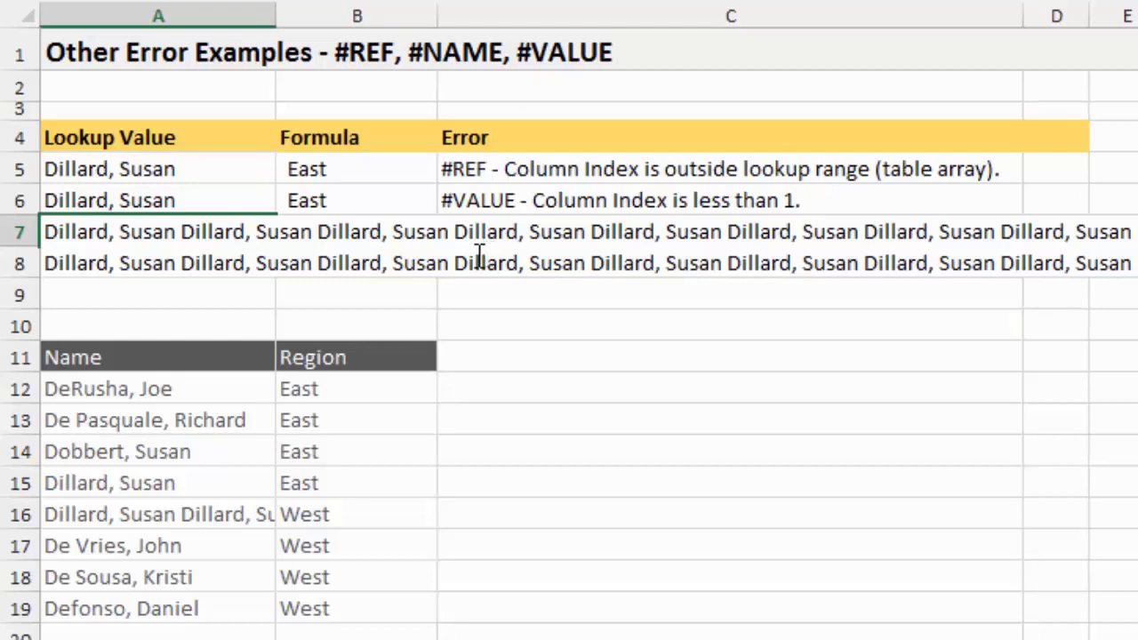
pyautogui.press('Escape')
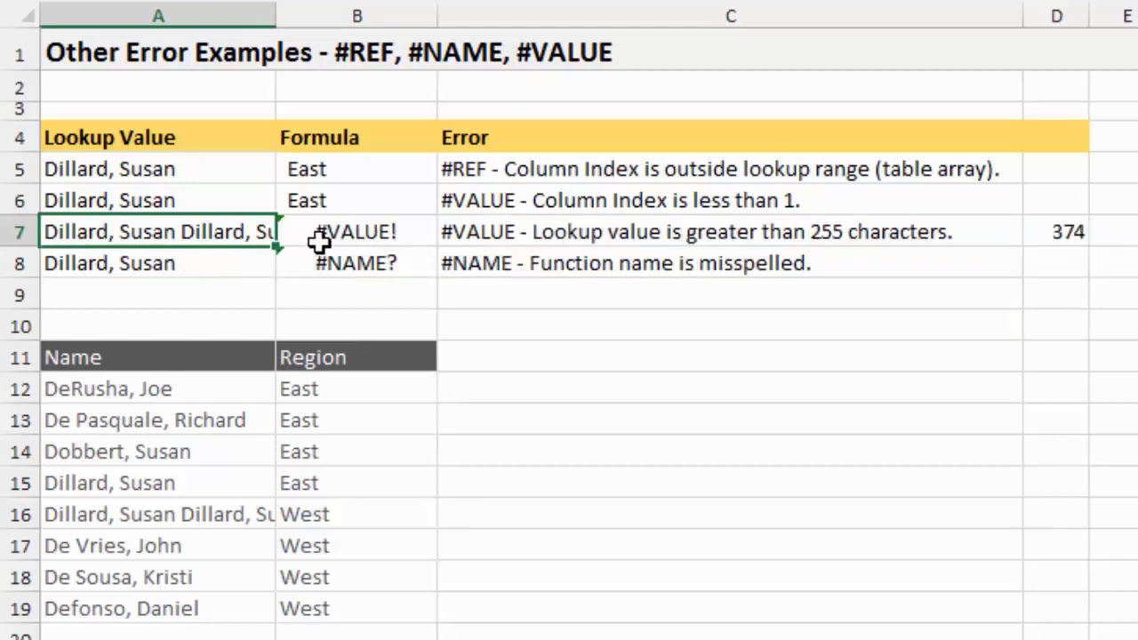
pyautogui.click(1056, 243)
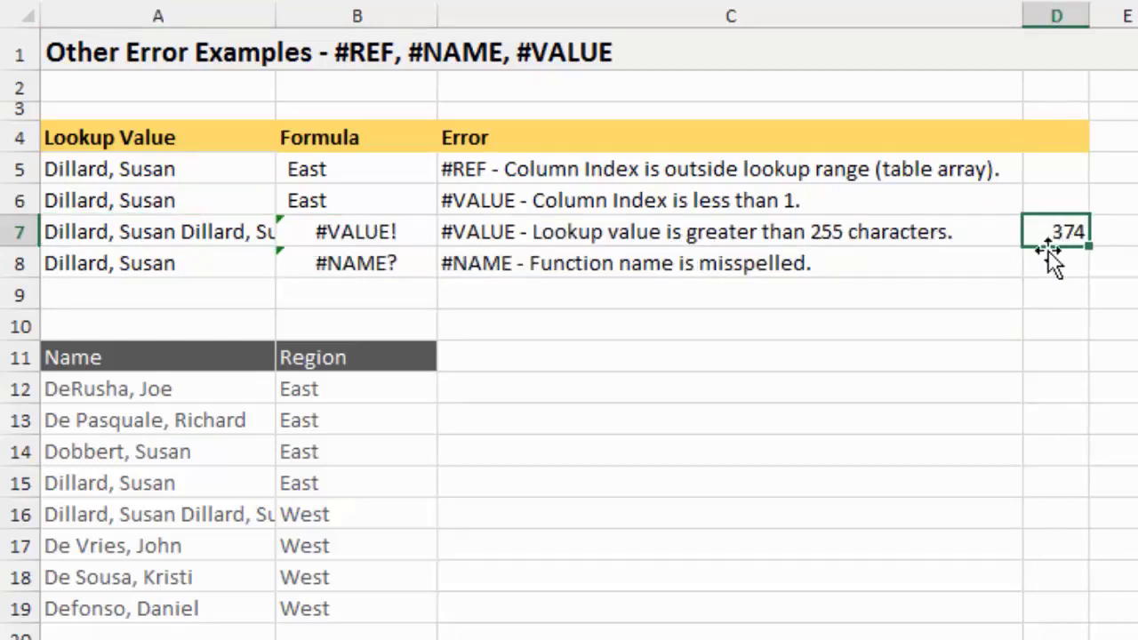
pyautogui.press('F2')
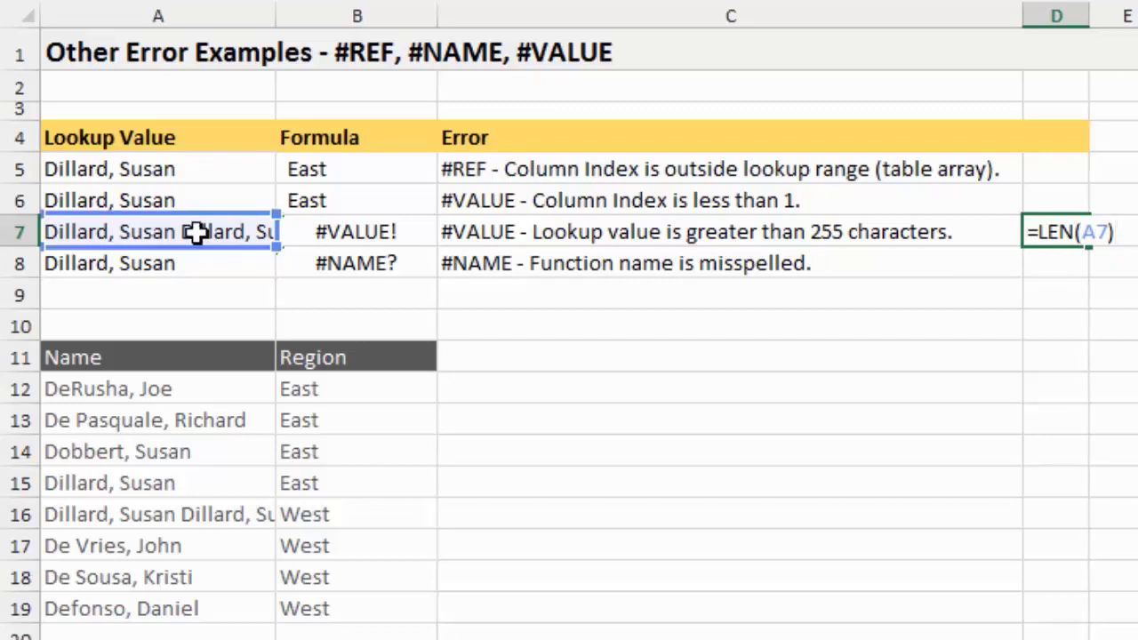
pyautogui.press('Return')
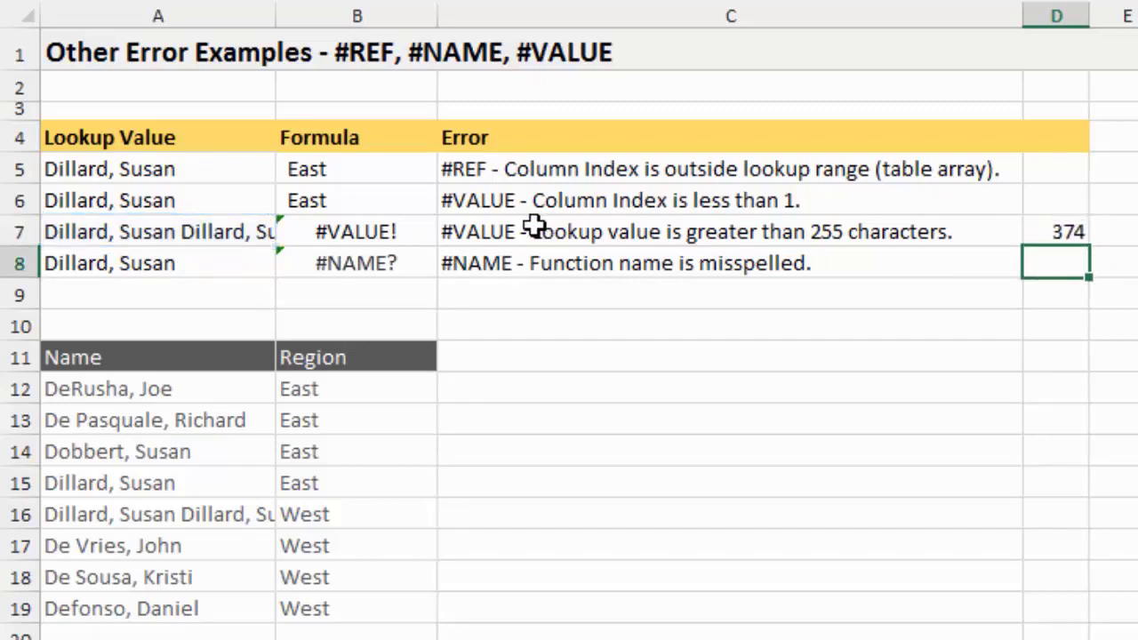
pyautogui.click(1048, 232)
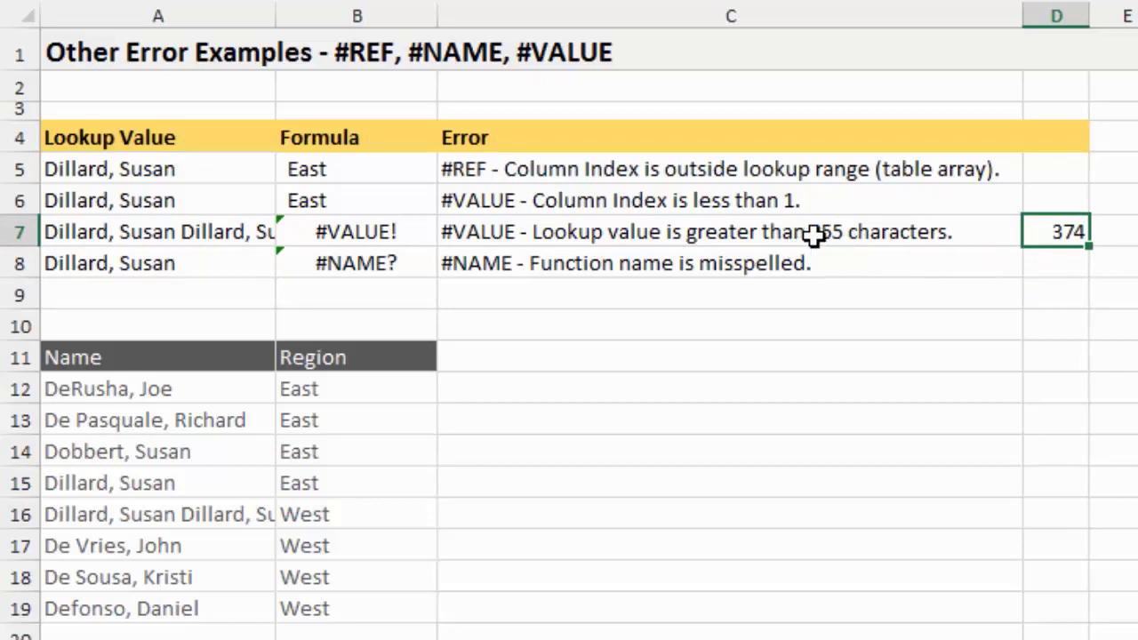
# Correct the misspelled function name in B8's formula to VLOOKUP
pyautogui.click(372, 232)
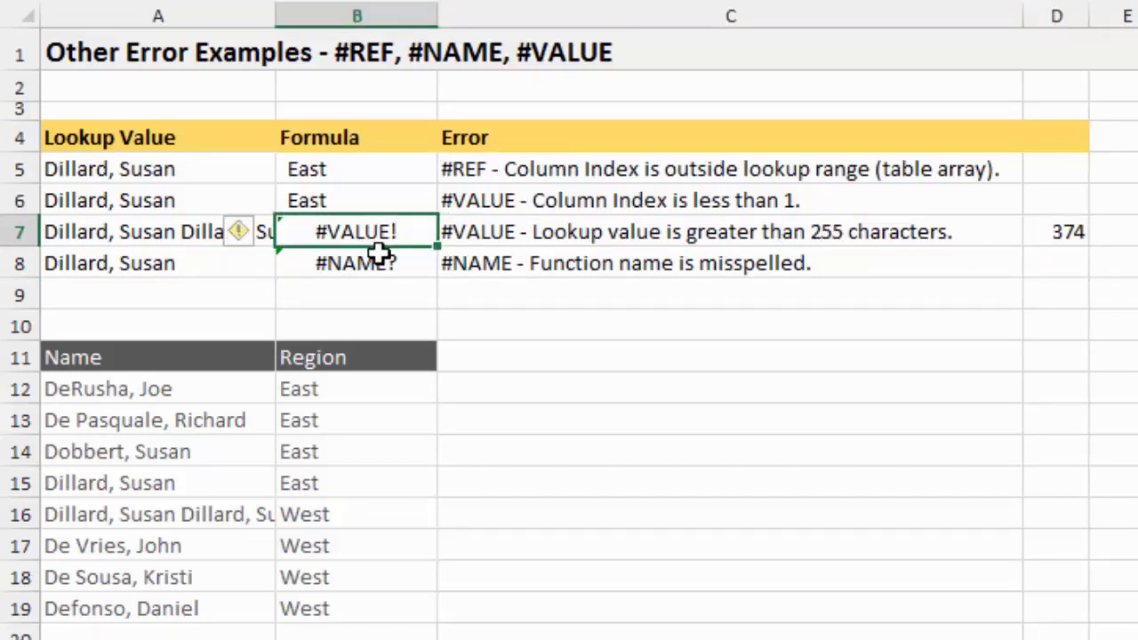
pyautogui.click(397, 264)
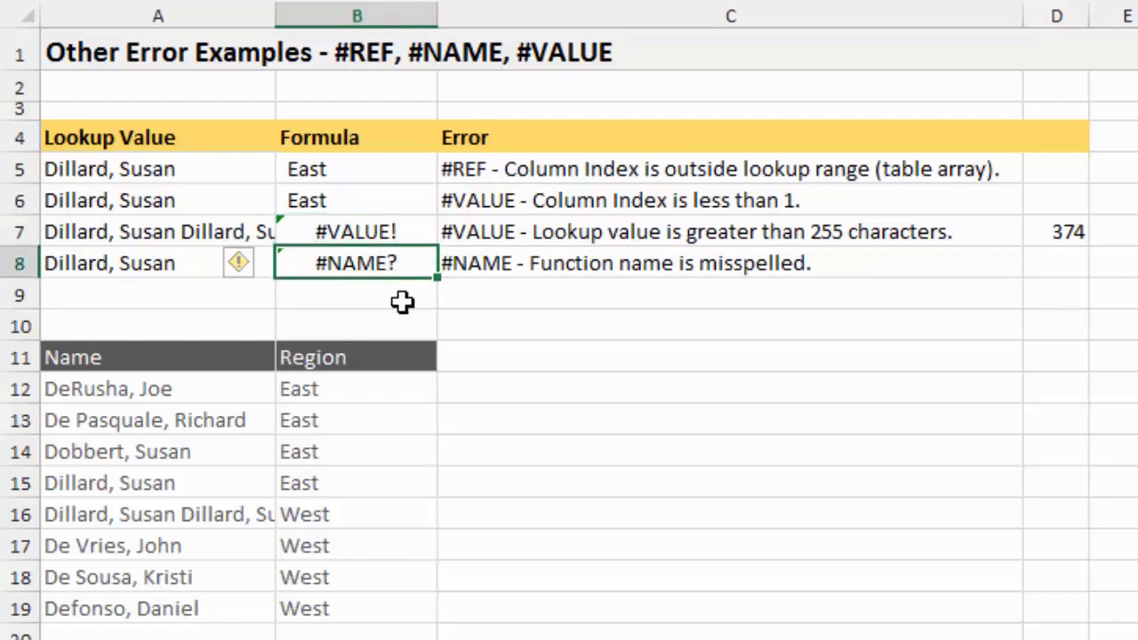
pyautogui.press('F2')
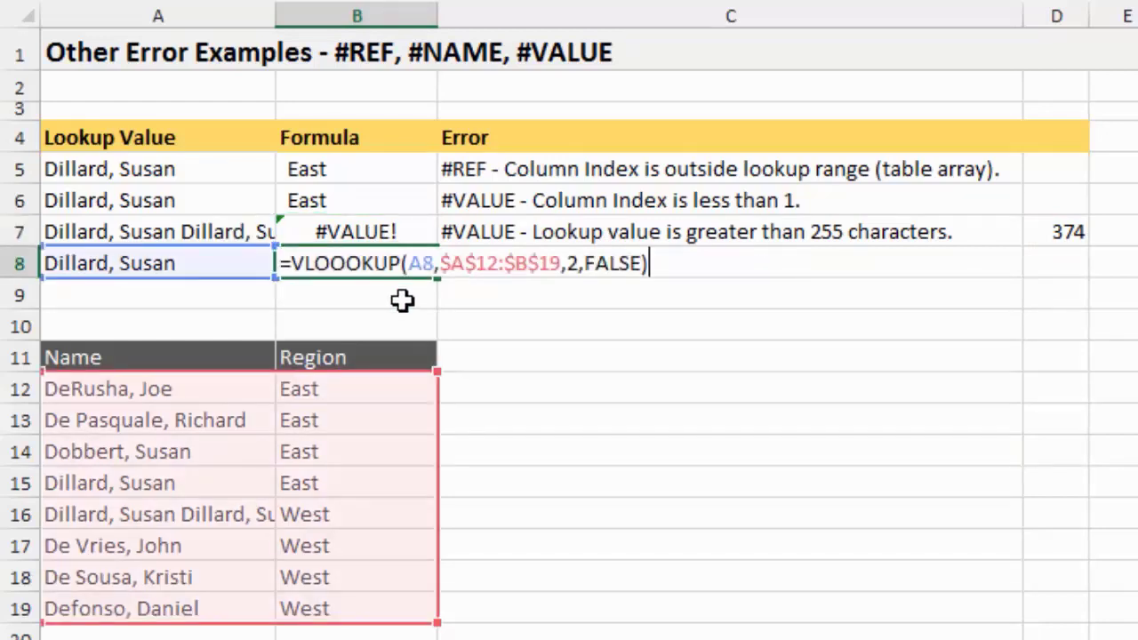
pyautogui.moveTo(315, 263); pyautogui.dragTo(325, 261)
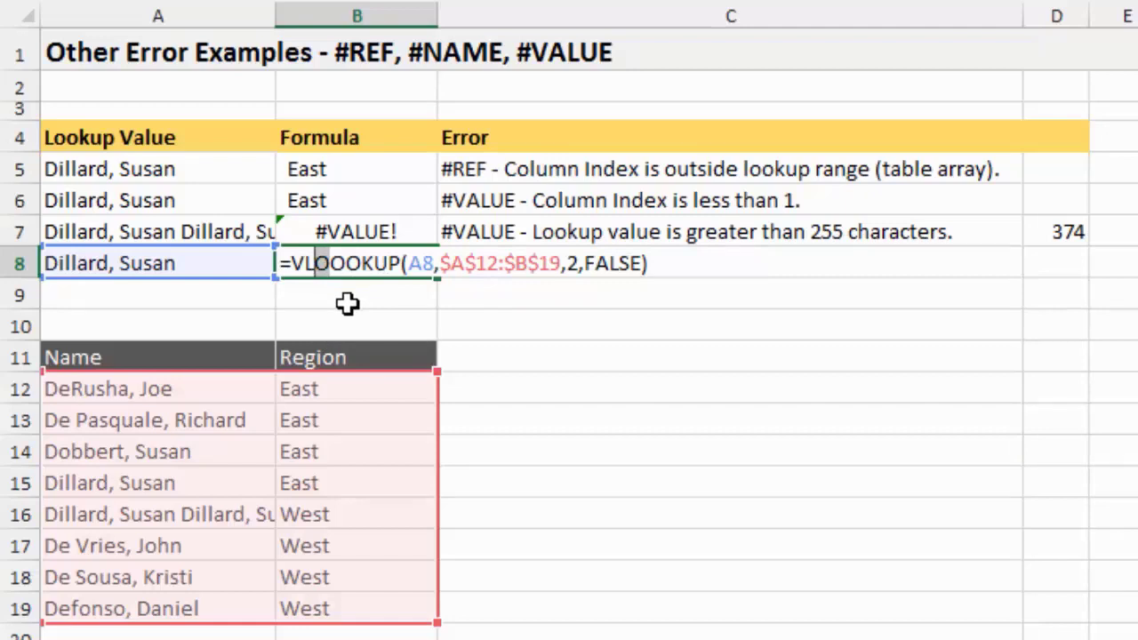
pyautogui.press('Delete')
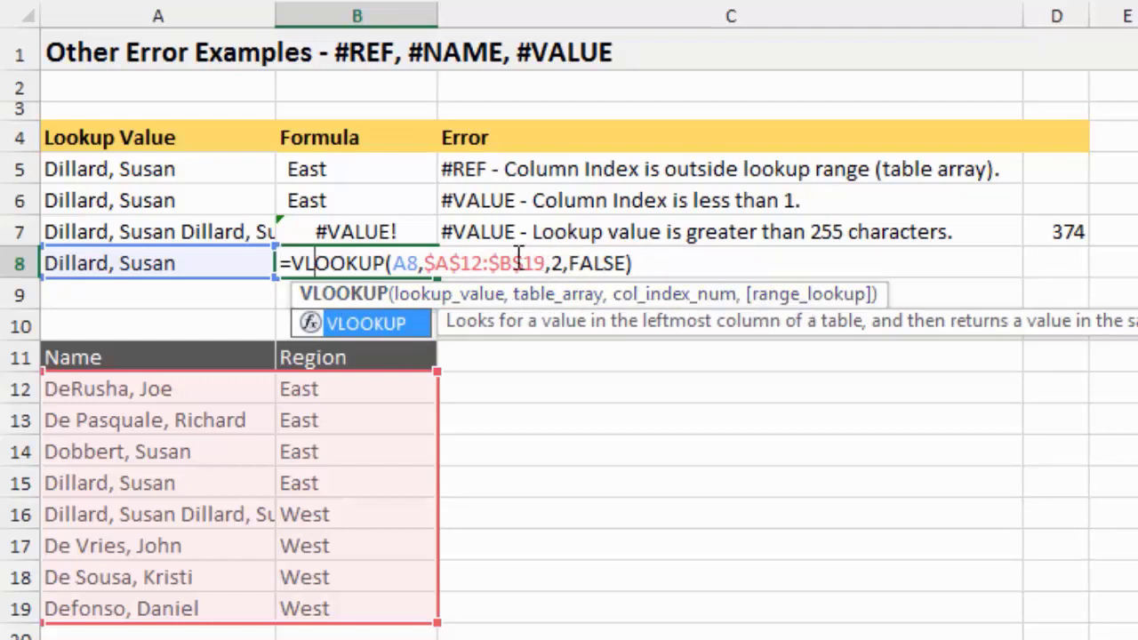
pyautogui.press('Return')
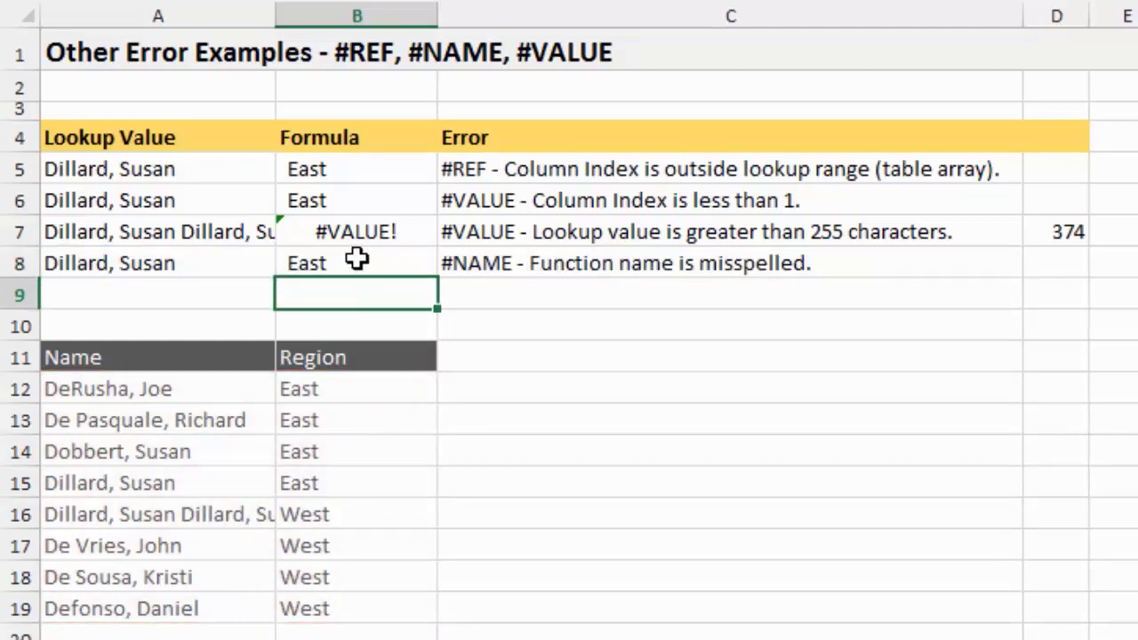
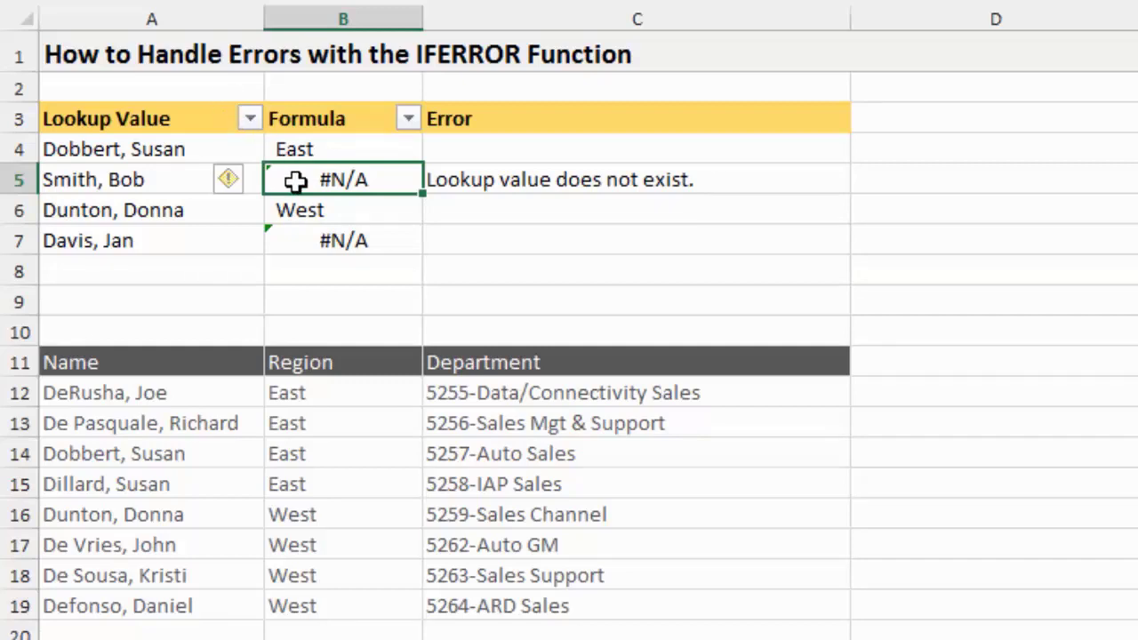
# On the IFERROR sheet, wrap the VLOOKUP in B5 in an IFERROR function that returns "Error" as the value if error
pyautogui.press('F2')
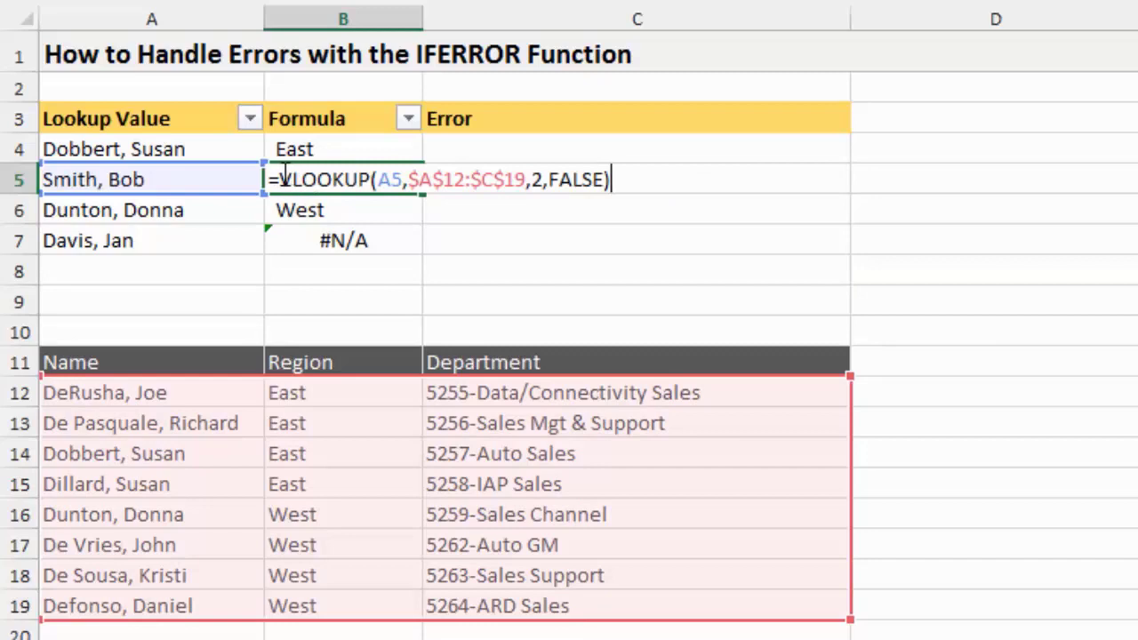
pyautogui.click(280, 178)
pyautogui.write('iferr')
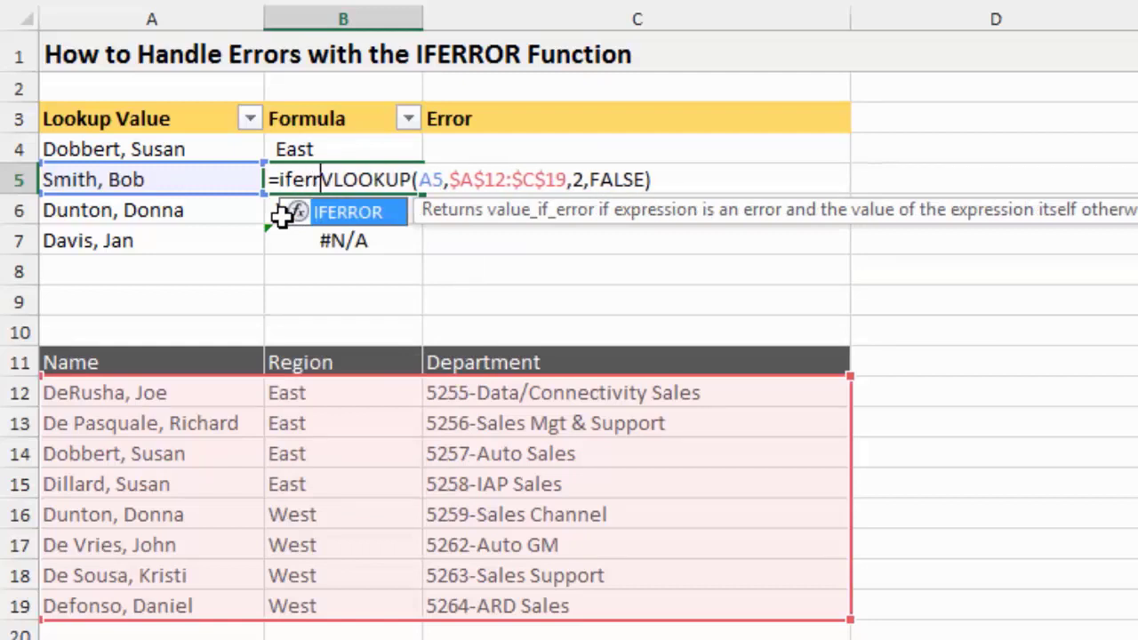
pyautogui.press('Tab')
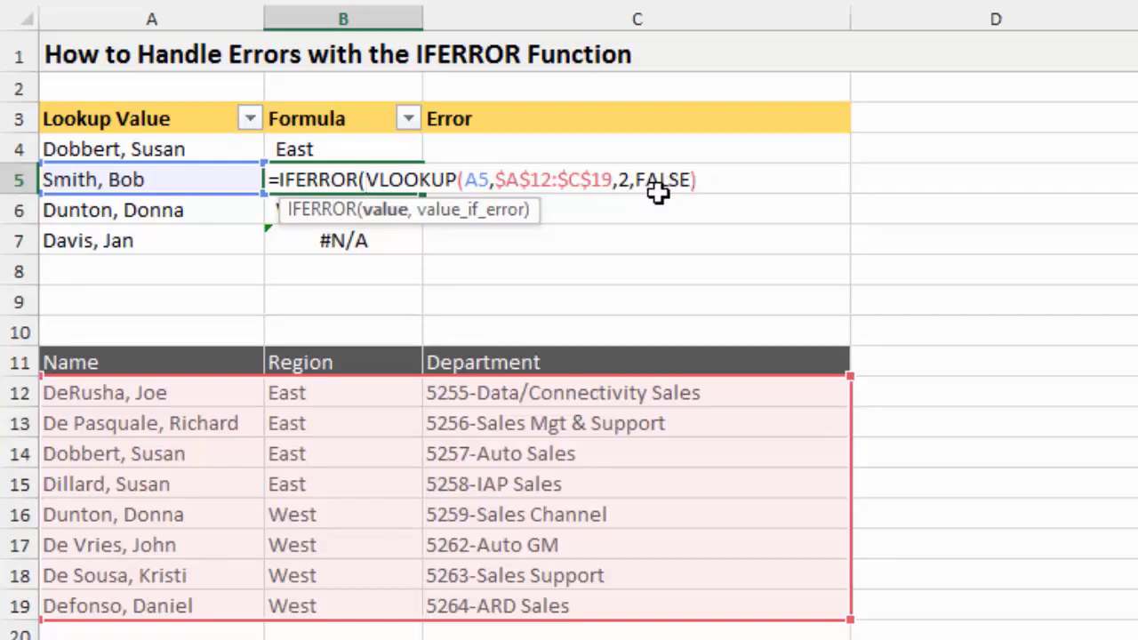
pyautogui.moveTo(366, 179); pyautogui.dragTo(696, 174)
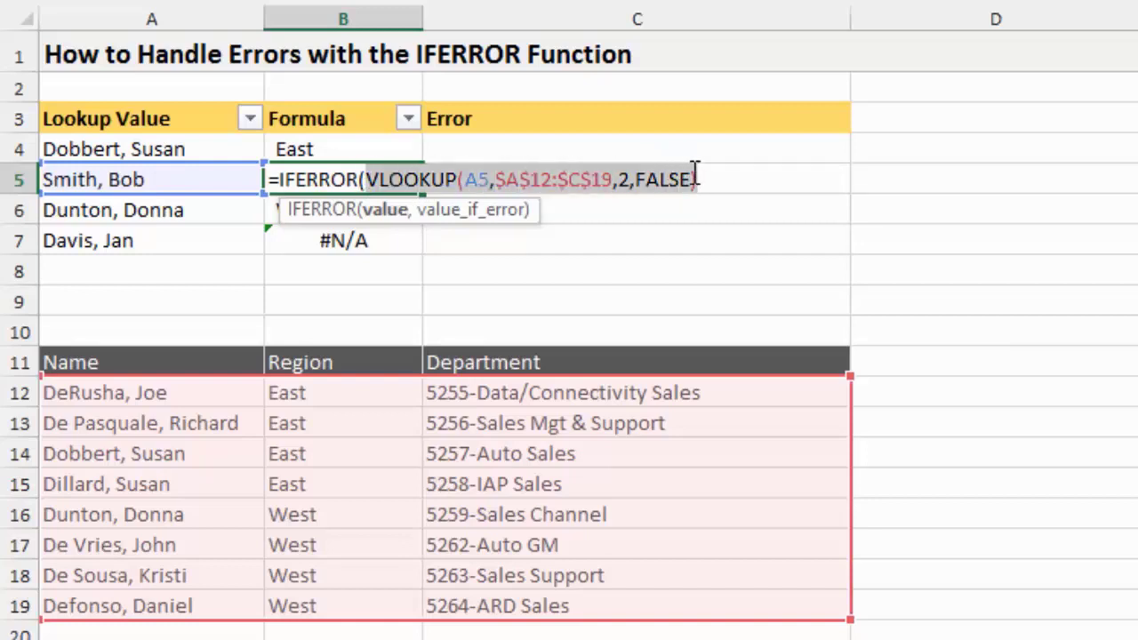
pyautogui.click(709, 178)
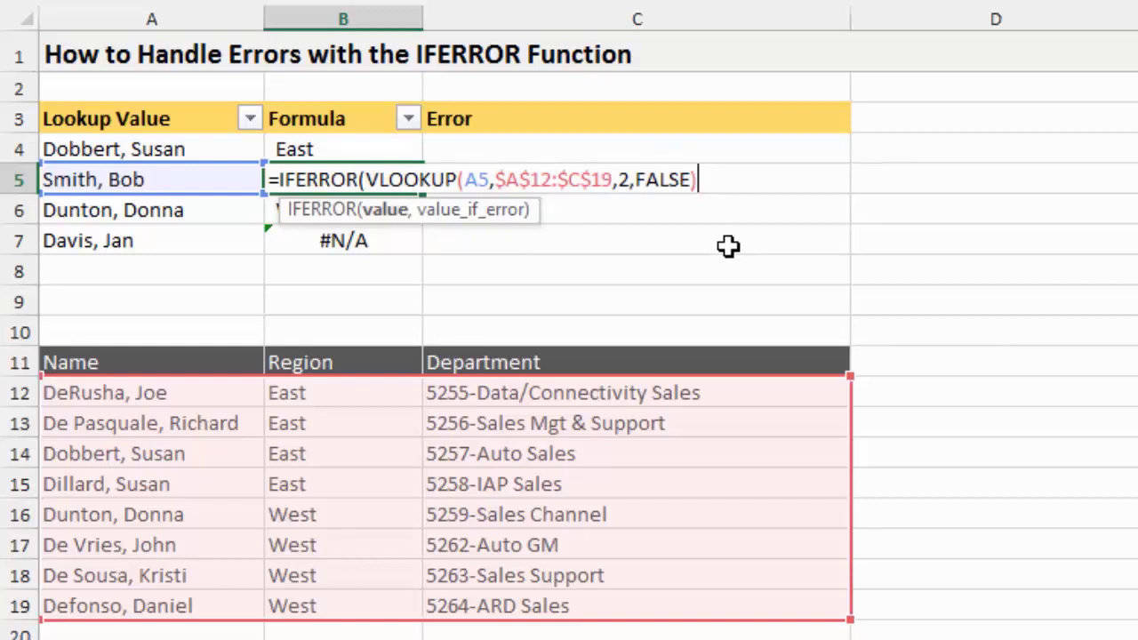
pyautogui.write(',')
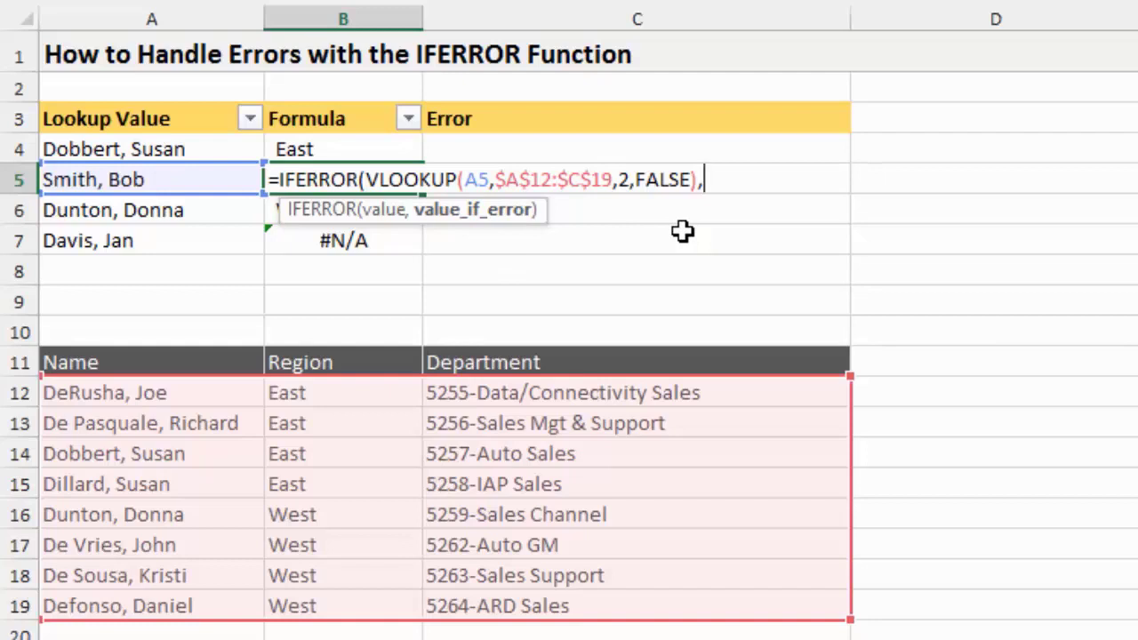
pyautogui.write('"Error')
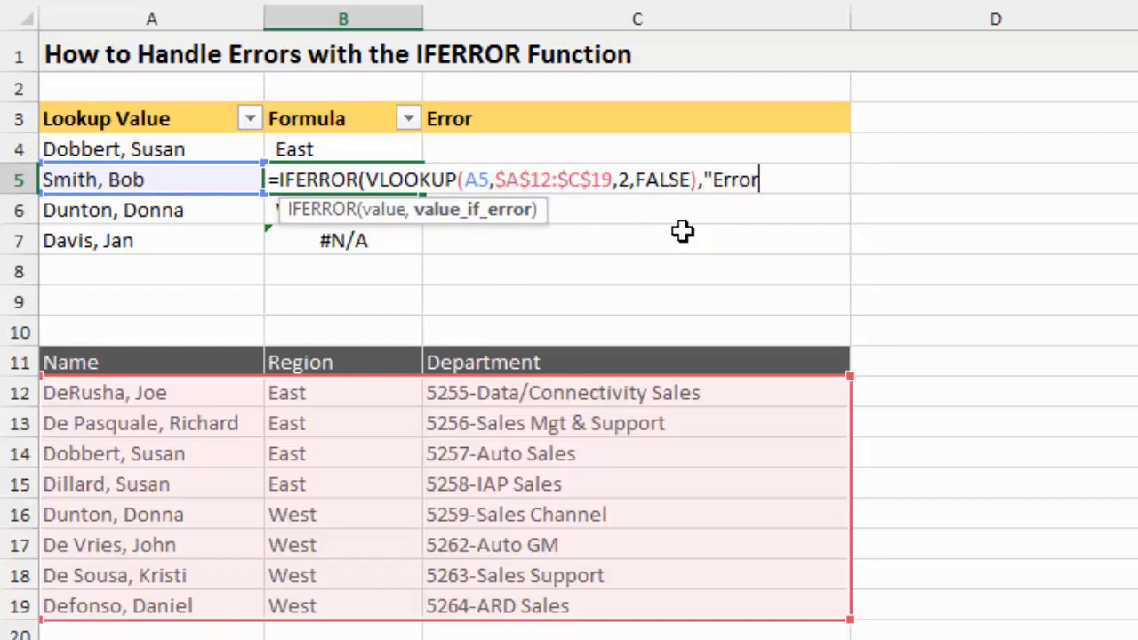
pyautogui.write('")')
pyautogui.press('Return')
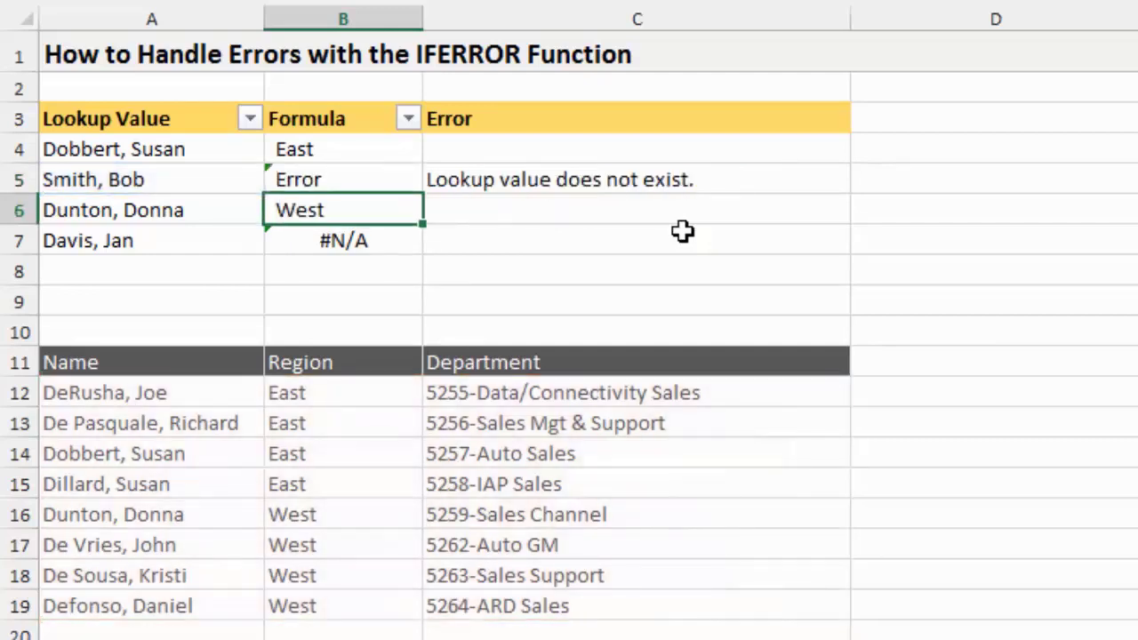
# Copy B5's IFERROR formula to B4:B7 and check the copied formula in B4
pyautogui.click(307, 181)
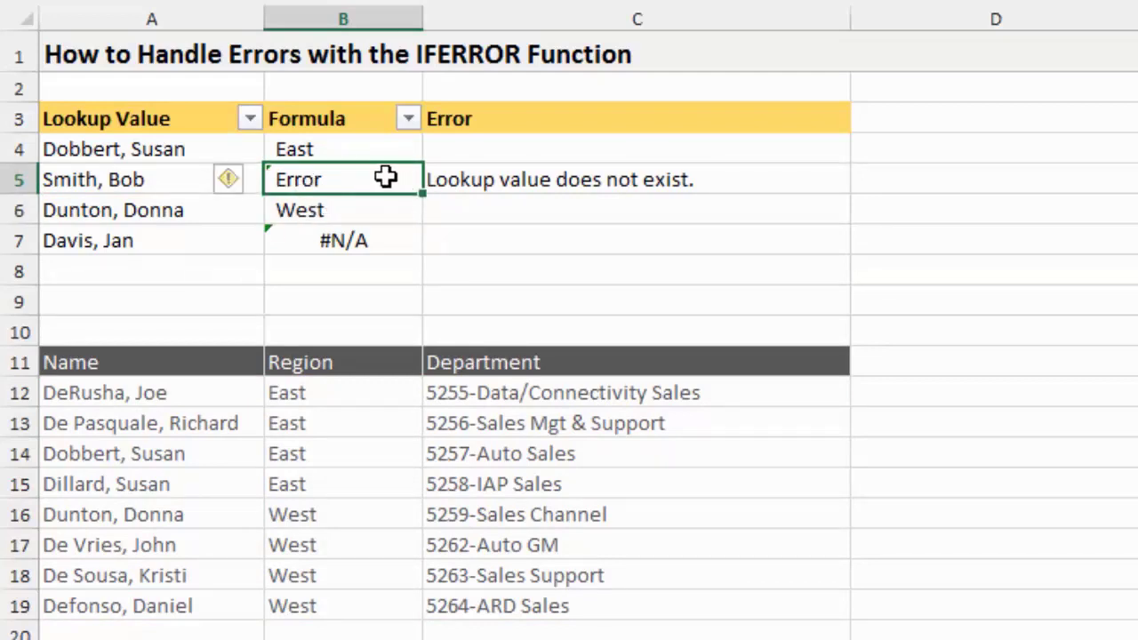
pyautogui.hotkey('ctrl', 'c')
pyautogui.moveTo(359, 145); pyautogui.dragTo(358, 244)
pyautogui.hotkey('ctrl', 'v')
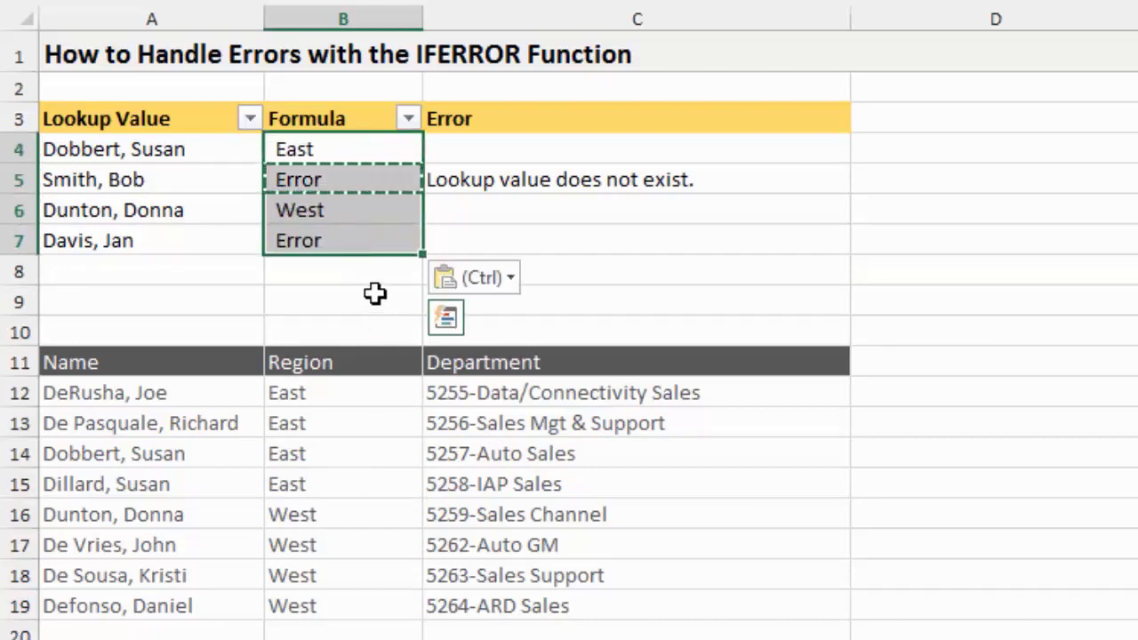
pyautogui.press('Escape')
pyautogui.click(338, 151)
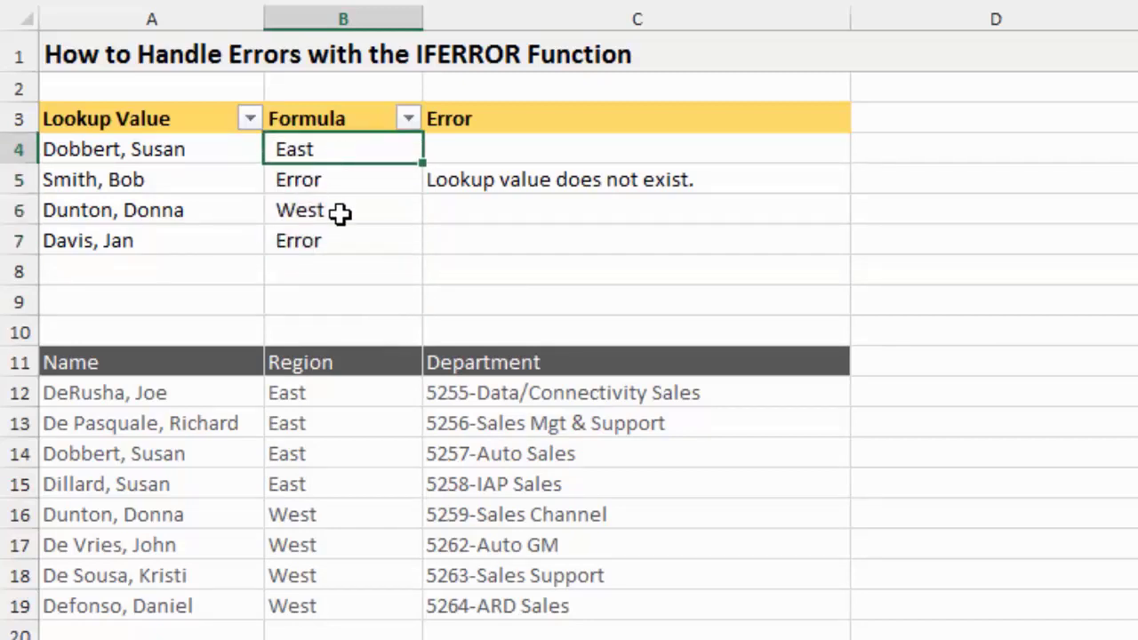
pyautogui.press('F2')
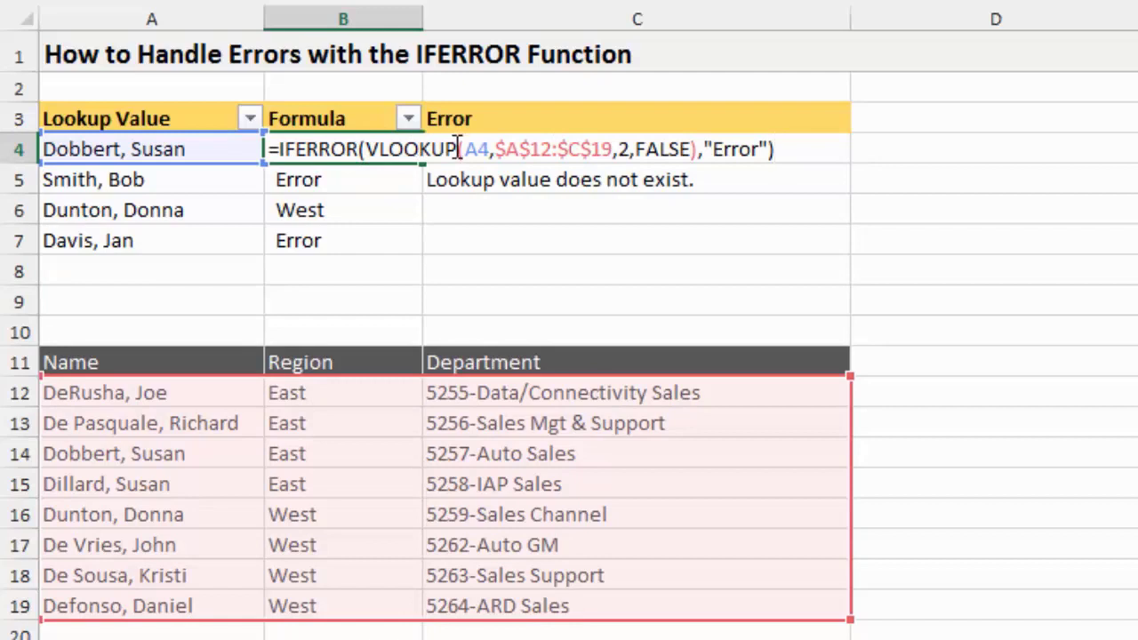
pyautogui.press('Return')
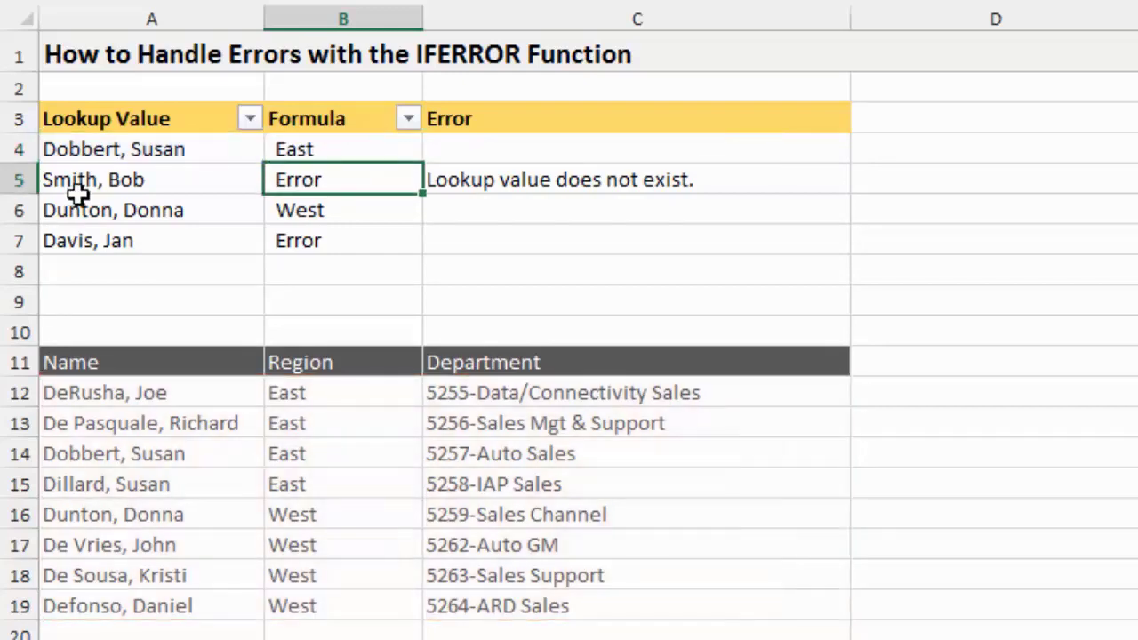
# Replace the "Error" text in B5's IFERROR formula with an empty string "" and fill the formula down to B7
pyautogui.click(299, 148)
pyautogui.click(352, 182)
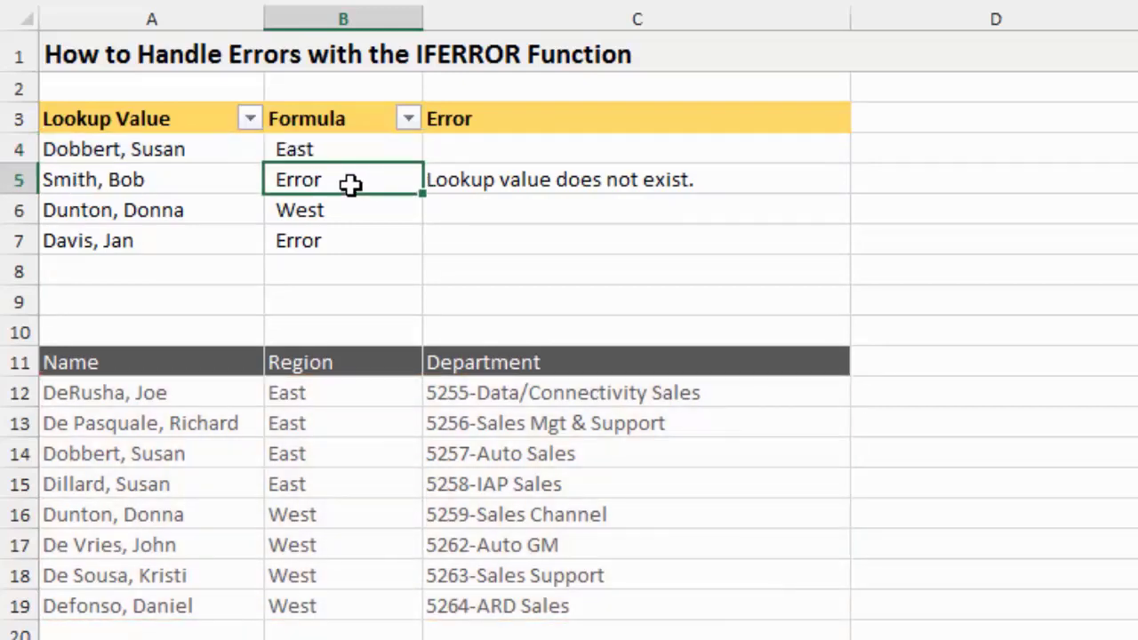
pyautogui.doubleClick(330, 183)
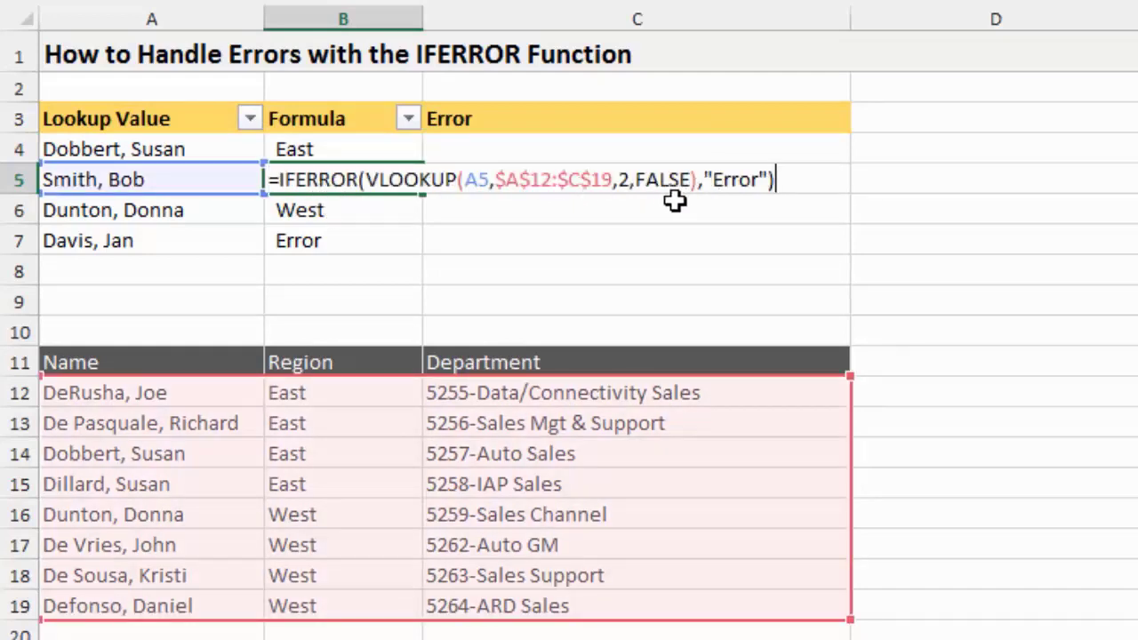
pyautogui.moveTo(712, 180); pyautogui.dragTo(760, 180)
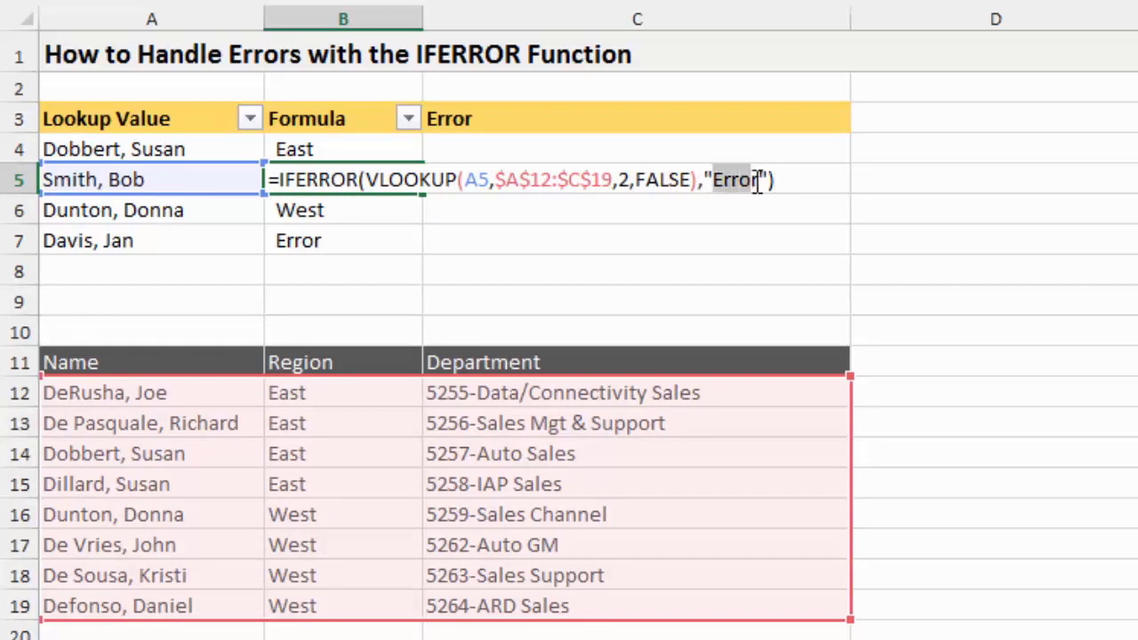
pyautogui.press('BackSpace')
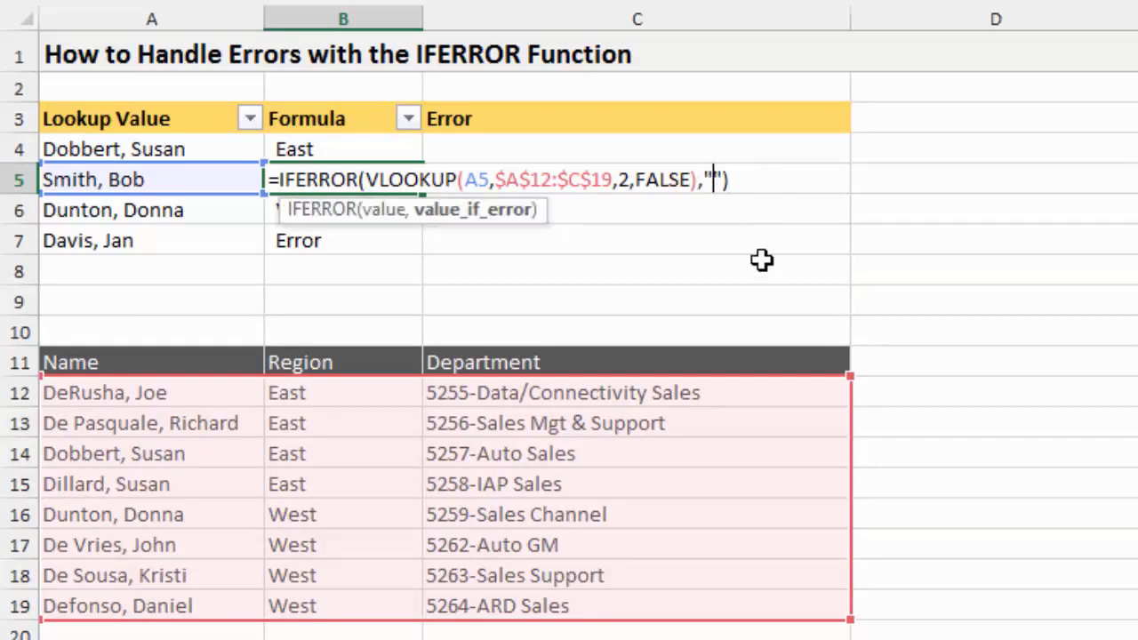
pyautogui.press('Return')
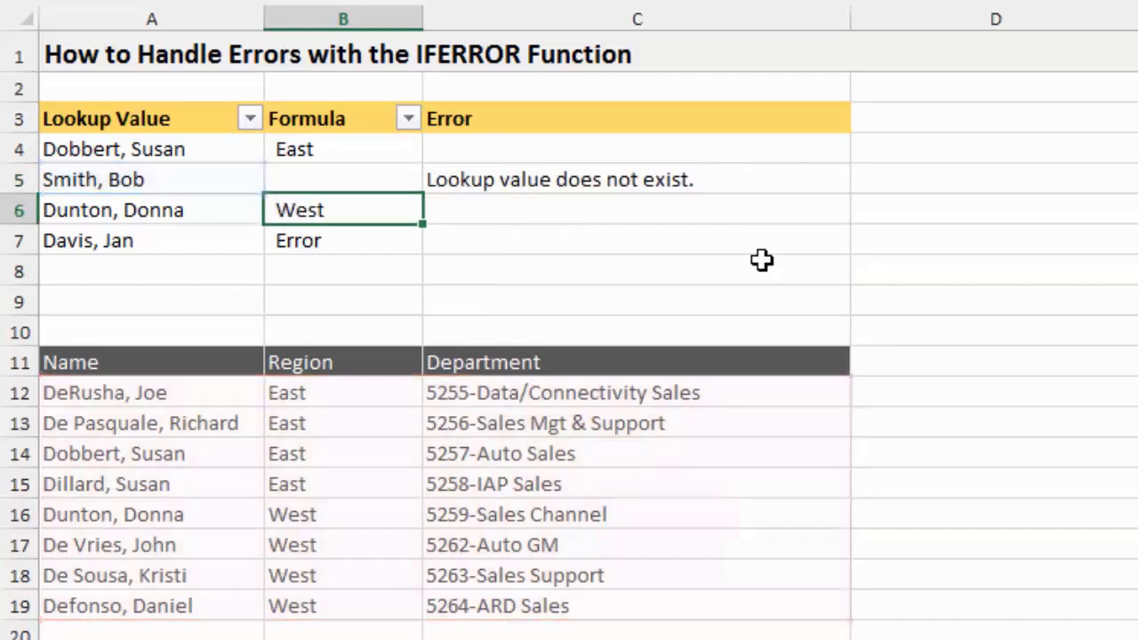
pyautogui.click(405, 185)
pyautogui.moveTo(423, 192); pyautogui.dragTo(419, 253)
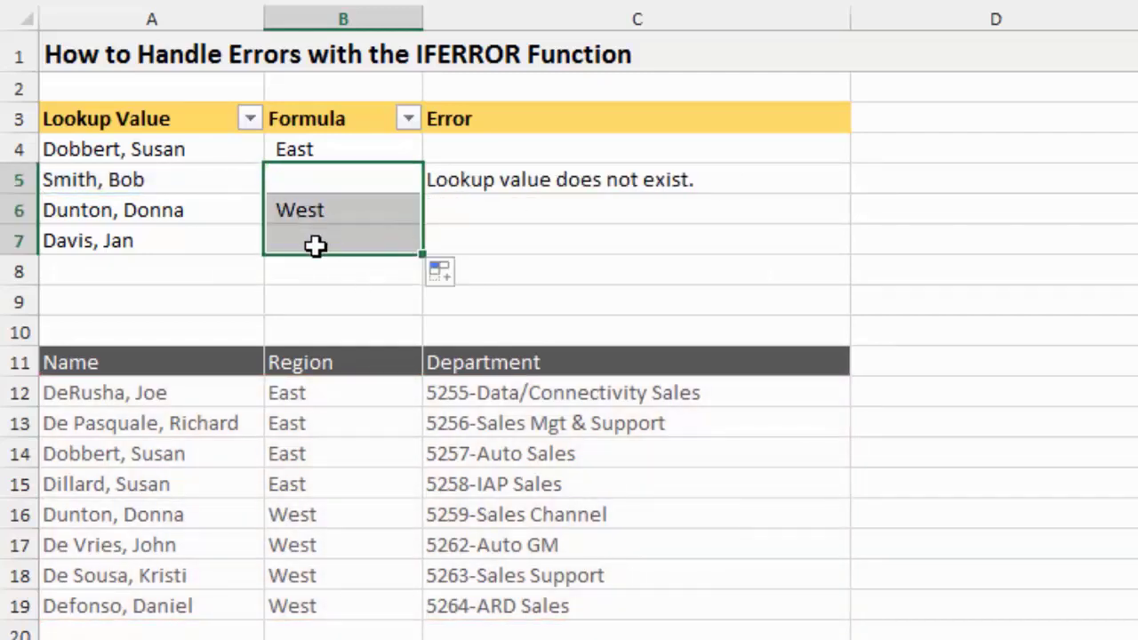
# Open the IFERROR formula in B5 for editing
pyautogui.click(323, 175)
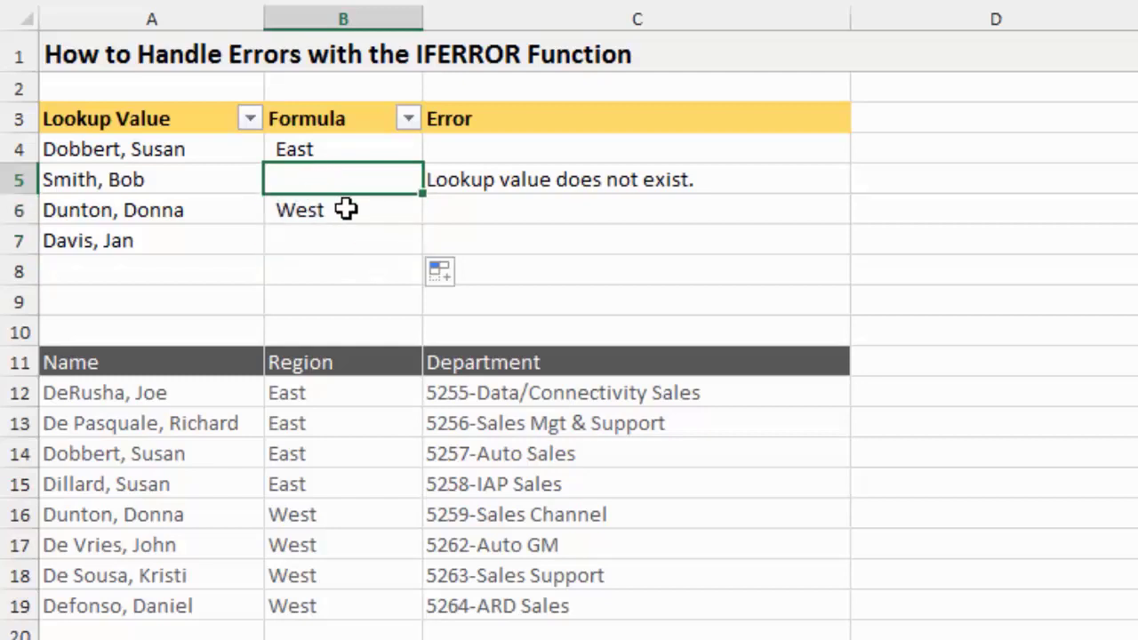
pyautogui.click(345, 211)
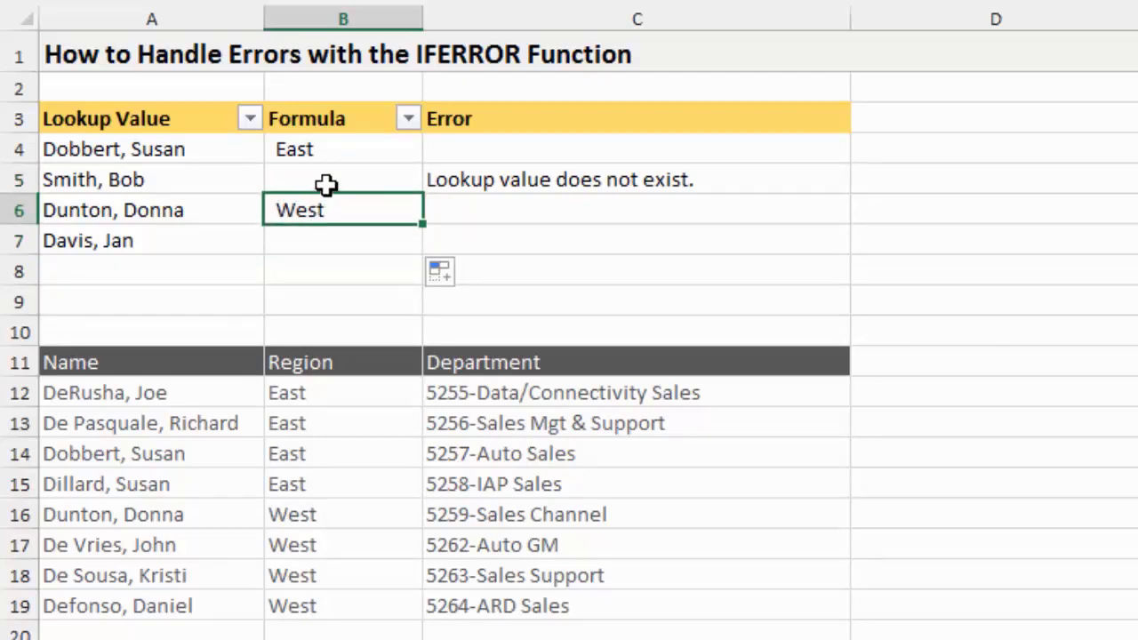
pyautogui.click(326, 184)
pyautogui.press('F2')
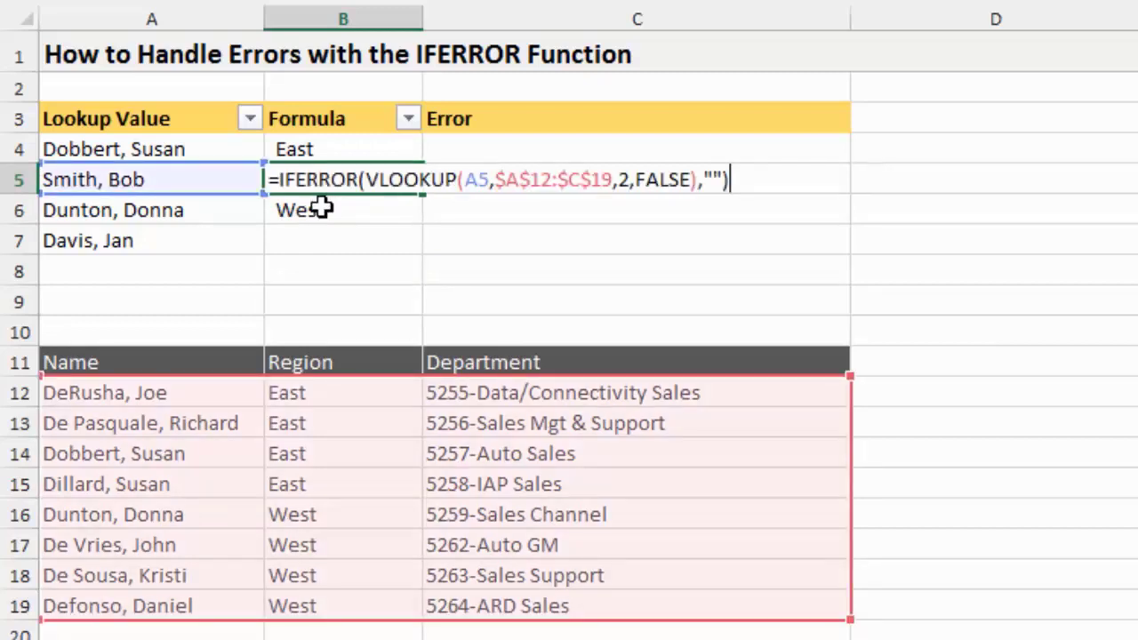